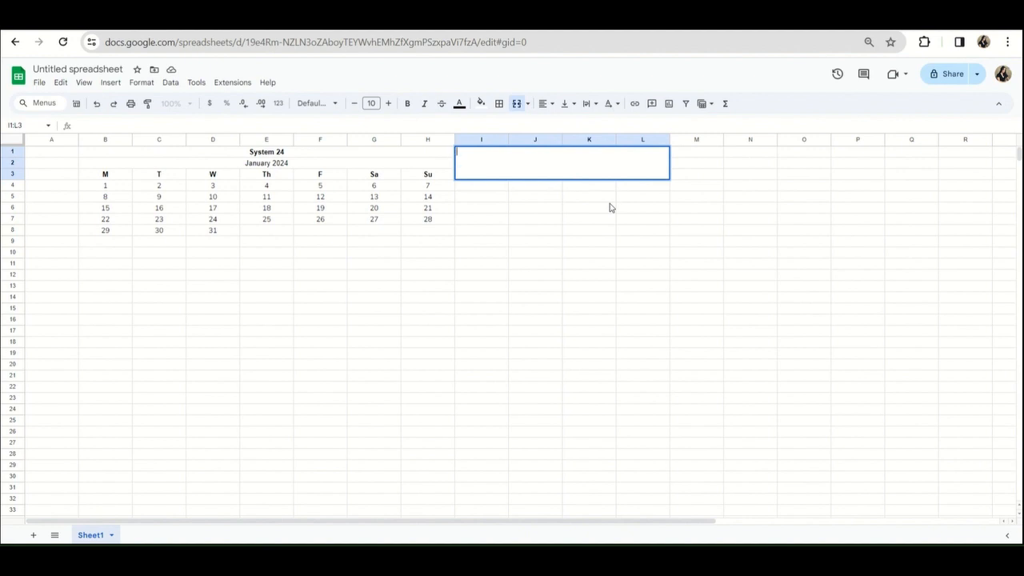
- Enter "Next Thing to do" in the merged cell I1:L3, centre it, make it bold and change its font
type("Next Thing to do")
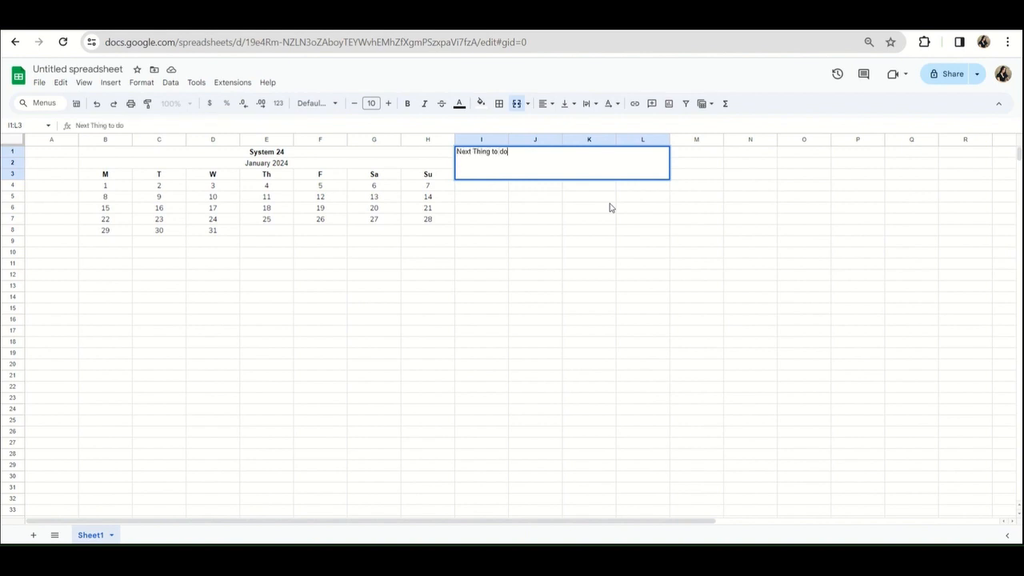
left_click(564, 103)
left_click(585, 122)
left_click(454, 105)
left_click(407, 104)
left_click(312, 104)
left_click(321, 213)
left_click(488, 185)
- Enter the headings Task, Deadline, Comment and Status across row 11, starting at B11
left_click(109, 264)
type("Task")
key("Tab")
left_click(245, 267)
type("Deadline")
left_click(336, 267)
type("Comment")
left_click(428, 270)
type("Status")
- Centre the task table's heading cells B11:H11 horizontally
left_click(517, 103)
left_click_drag(96, 267, 409, 272)
left_click(565, 123)
left_click(546, 103)
left_click(566, 122)
- Change the font of the heading row B11:H11 and merge F11:G11 for the Comment heading
left_click_drag(126, 267, 424, 266)
left_click(336, 105)
left_click(322, 211)
left_click_drag(320, 265, 376, 266)
left_click(517, 104)
- Make the heading row B11:H11 and the January 2024 title bold
left_click_drag(128, 266, 426, 265)
left_click(407, 103)
left_click(267, 163)
left_click(407, 103)
- Add gold outer borders around the task table B11:H28 and around its heading row B11:H11
left_click_drag(112, 265, 449, 457)
left_click(500, 103)
left_click(601, 128)
left_click(640, 224)
left_click(577, 126)
left_click_drag(128, 265, 425, 265)
left_click(500, 103)
left_click(577, 126)
- Add the same outer border around the calendar range B2:H8 and open the border options for the January 2024 row
left_click_drag(267, 164, 420, 231)
left_click(499, 103)
left_click(577, 127)
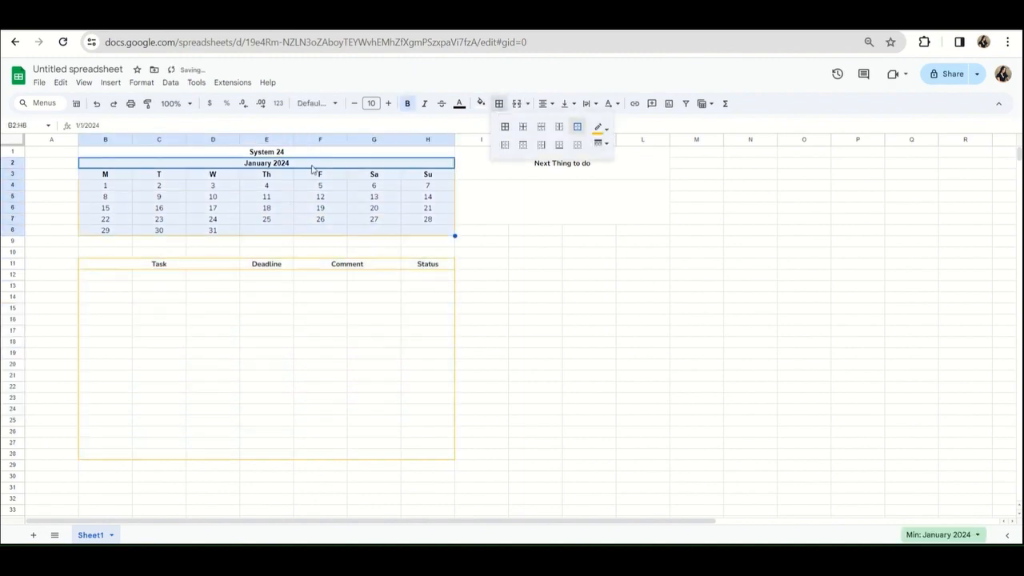
left_click(336, 163)
left_click(499, 103)
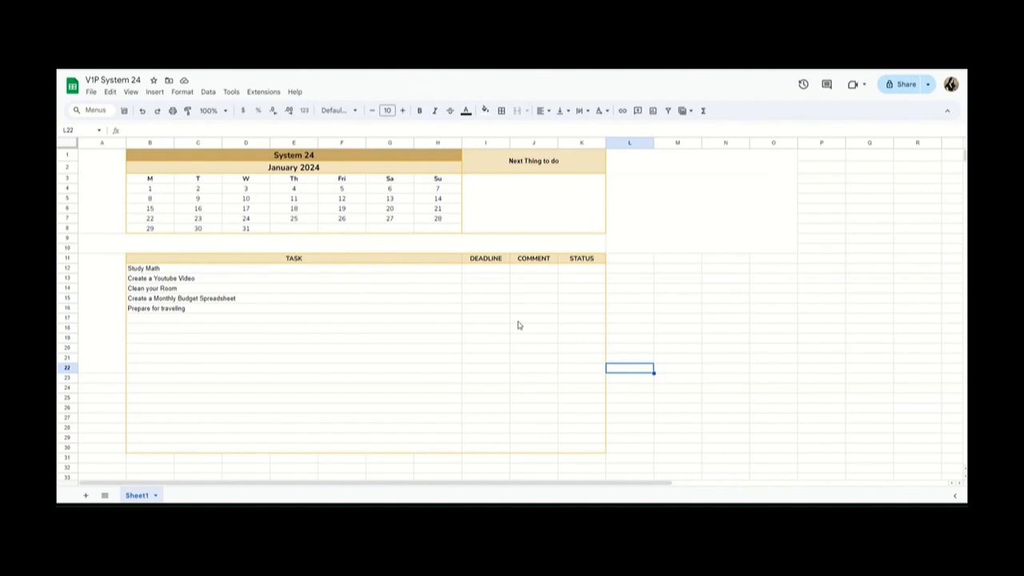
- Create a conditional formatting rule for the calendar dates B4:H8 with the condition "Custom formula is"
left_click_drag(487, 272, 485, 453)
left_click(138, 194)
left_click_drag(138, 194, 446, 228)
left_click(426, 272)
left_click_drag(141, 194, 448, 230)
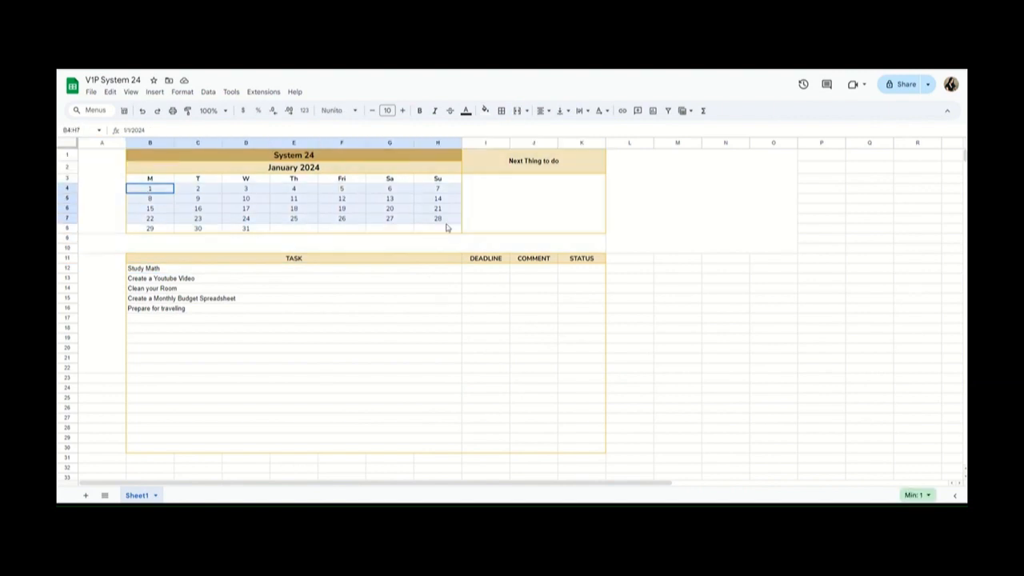
left_click(182, 92)
left_click(210, 254)
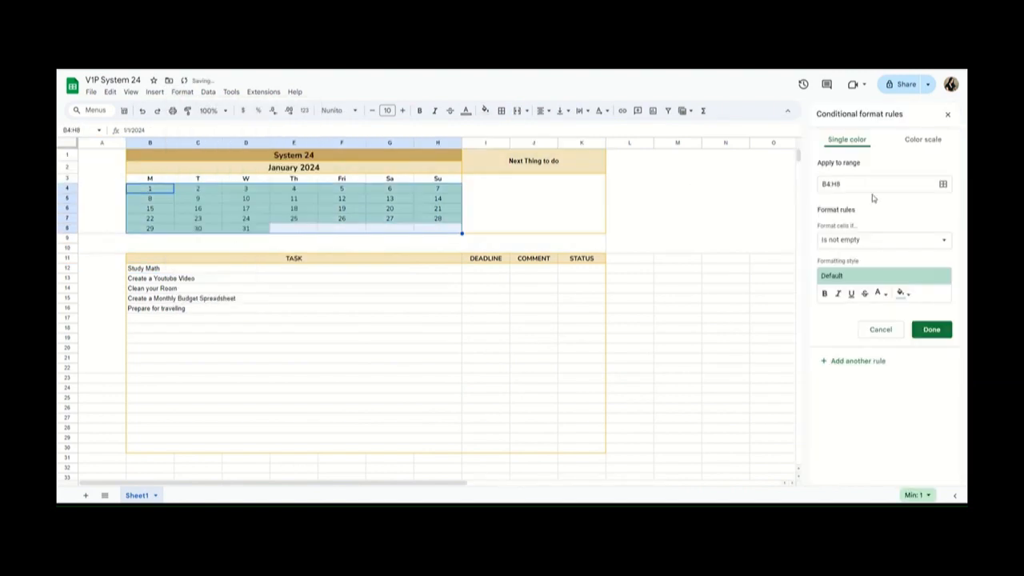
left_click(879, 242)
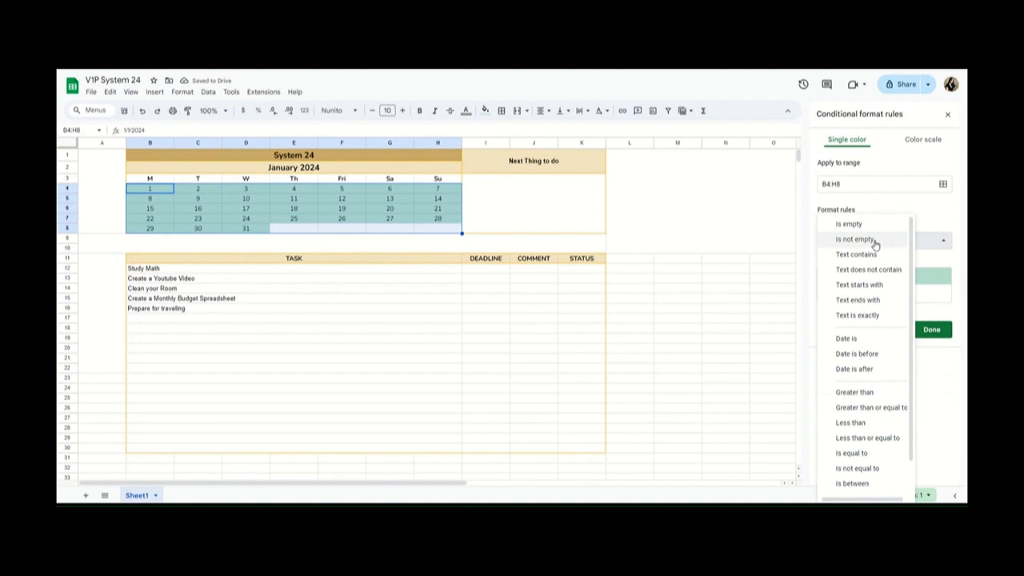
scroll(853, 448, "down", 1)
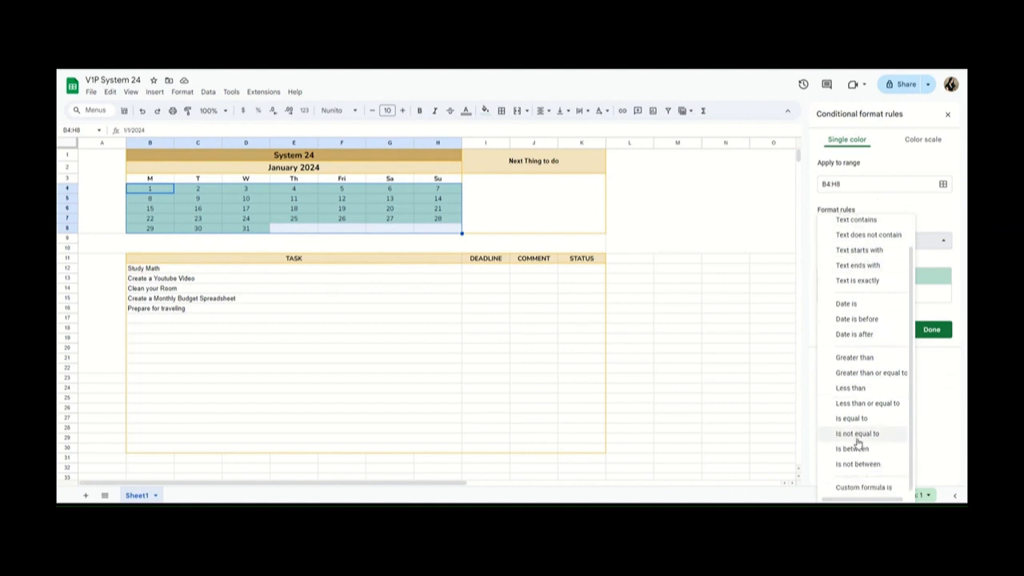
left_click(853, 485)
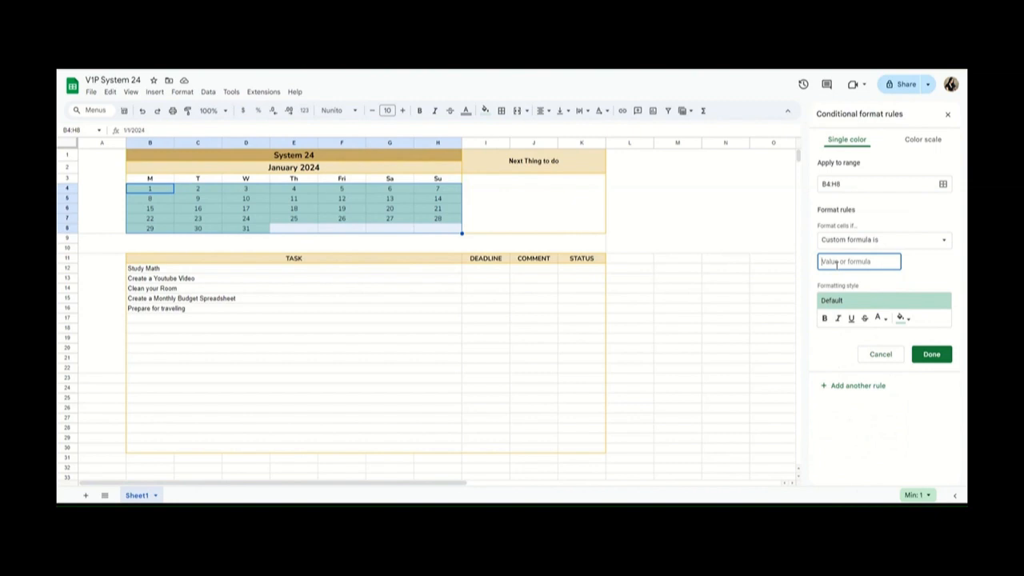
- Enter the rule's formula =Countif($I$12:$I$30,TEXT(B4,"YYYY-MM-DD")) to match calendar dates against the Deadline column
type("=Countif($I$12")
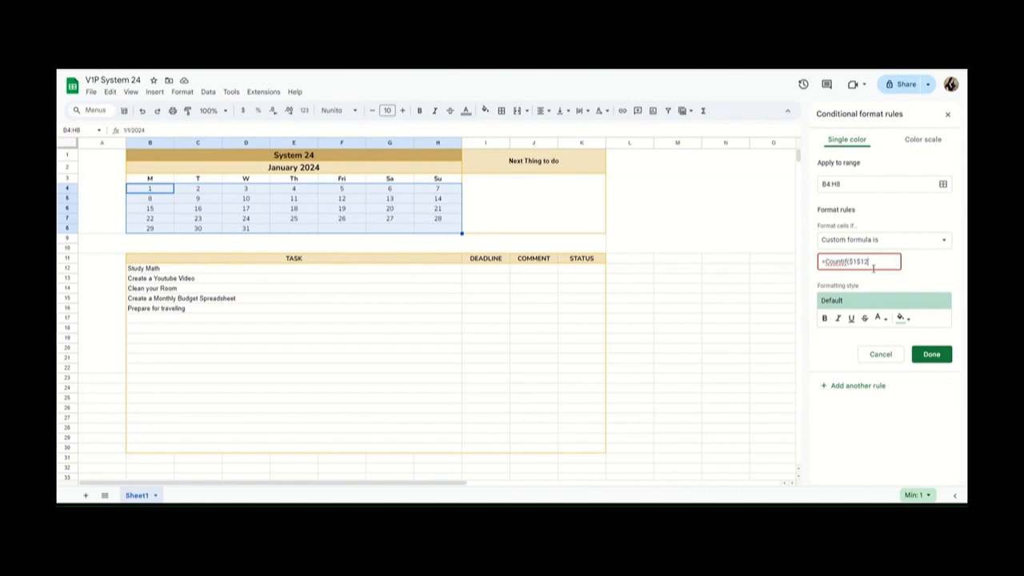
type("$")
type("I")
type("$")
type("30")
type(",TEXT")
type("(B")
type("4")
type(",\"")
type("YYYY")
type("-MM")
type("-DD")
type("\")")
type(")")
type("=T")
- Rewrite the function name as COUNTIF, correct the range's first reference to $I$12 and save the rule
key("Home")
double_click(847, 261)
type("COUNTIF")
type("E")
left_click(863, 261)
type("1")
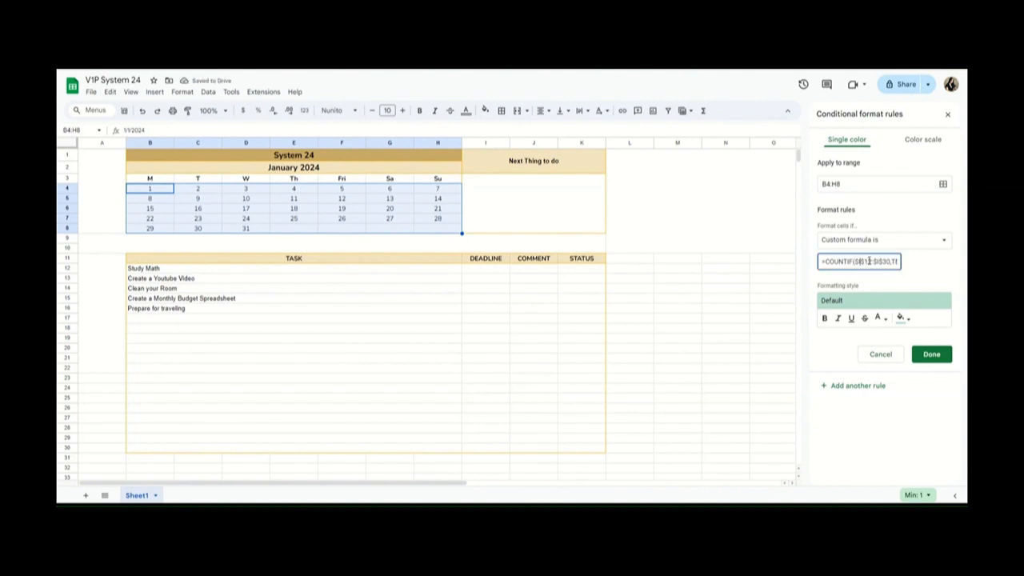
key("Right")
key("Right")
key("Right")
key("Right")
key("Right")
key("Right")
key("Right")
key("Right")
key("Right")
key("Right")
key("Right")
key("Right")
key("Right")
key("Right")
key("Right")
key("Right")
key("Right")
key("Right")
key("Right")
key("Right")
key("Right")
key("Right")
key("Right")
key("Right")
key("Right")
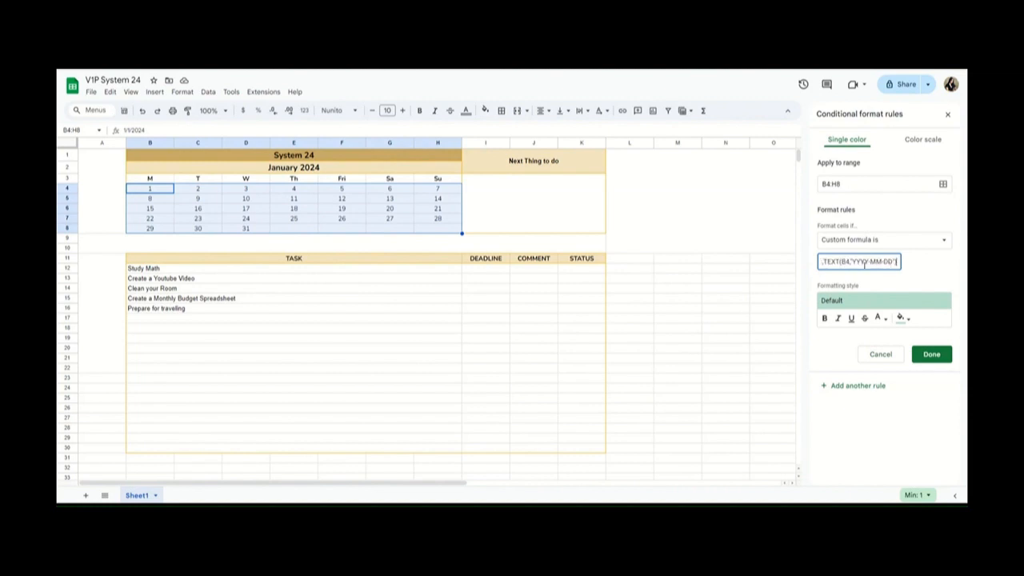
left_click(928, 357)
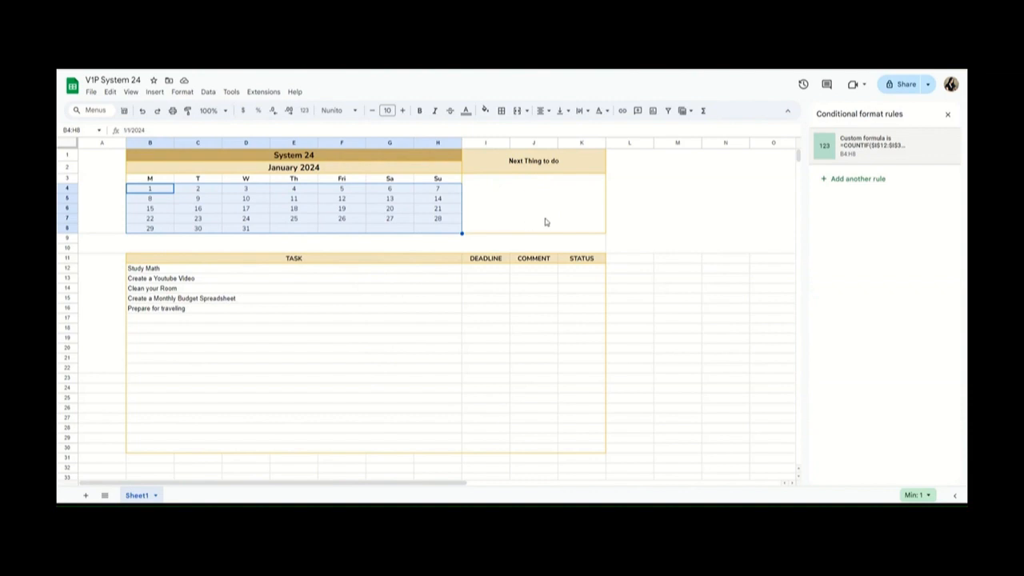
- Add a dropdown data validation rule to the Status cells K12:K30 with the Arrow display style
left_click(587, 271)
left_click_drag(586, 271, 578, 448)
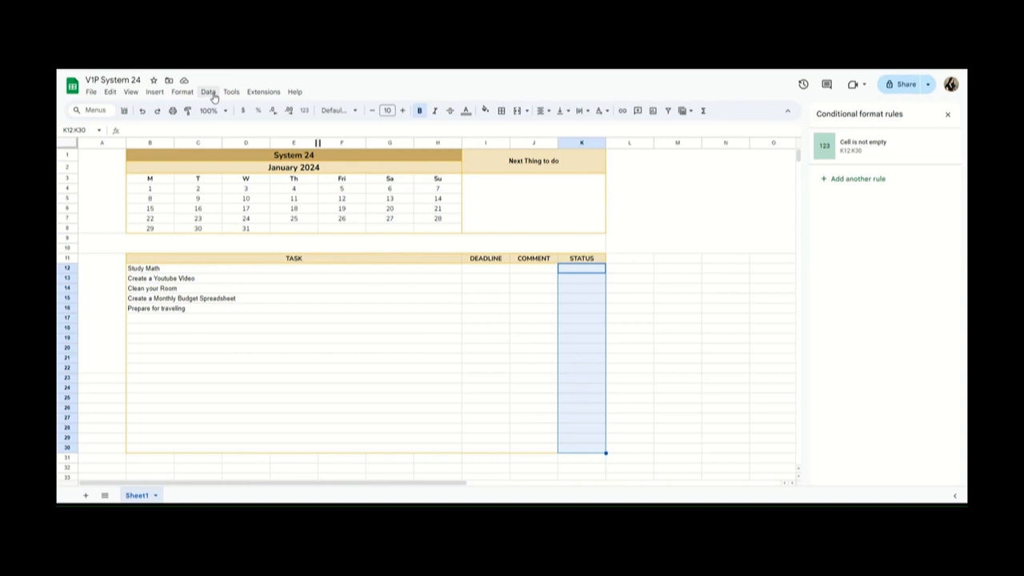
left_click(210, 93)
left_click(248, 285)
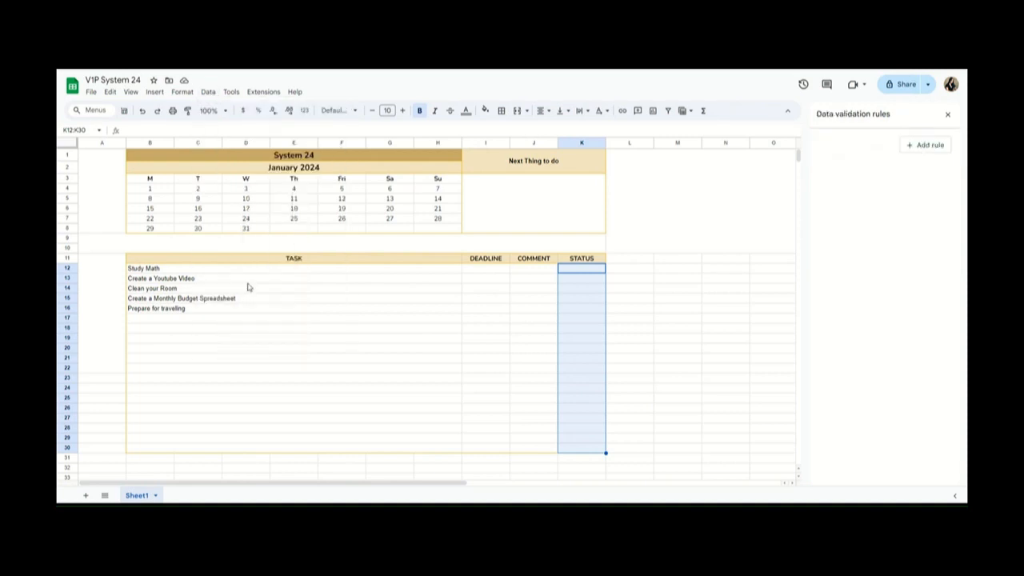
left_click(937, 145)
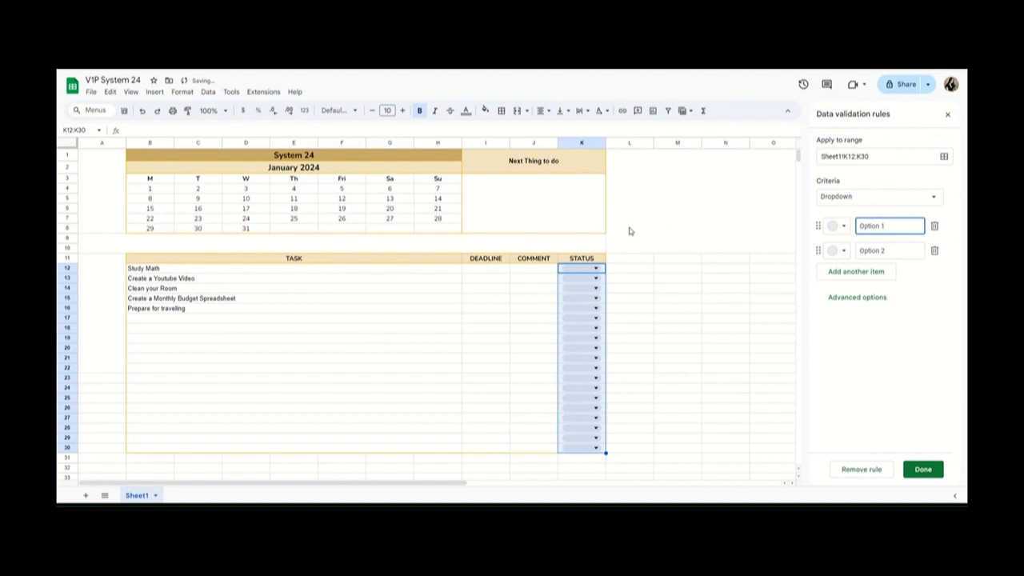
left_click(858, 298)
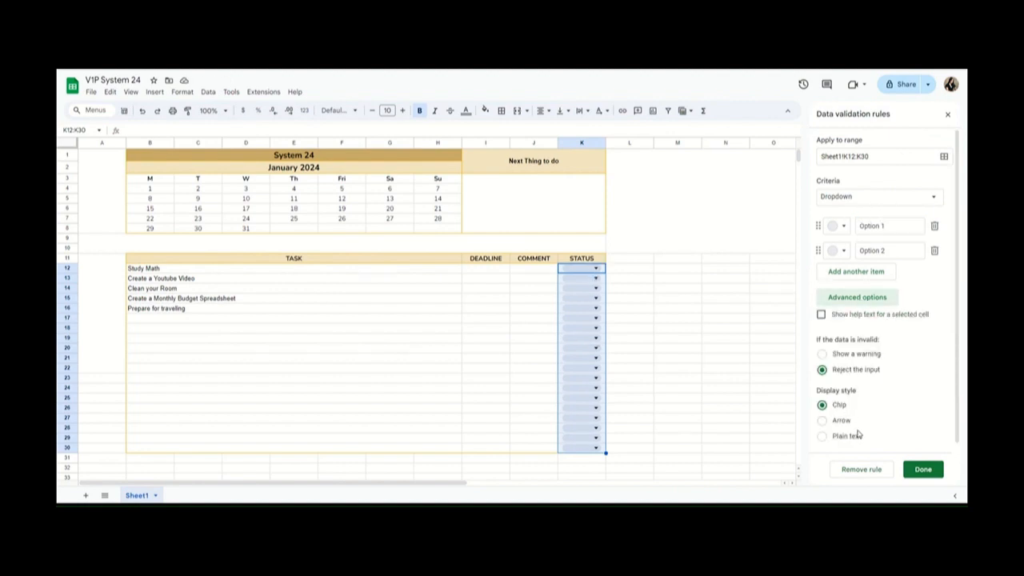
left_click(828, 422)
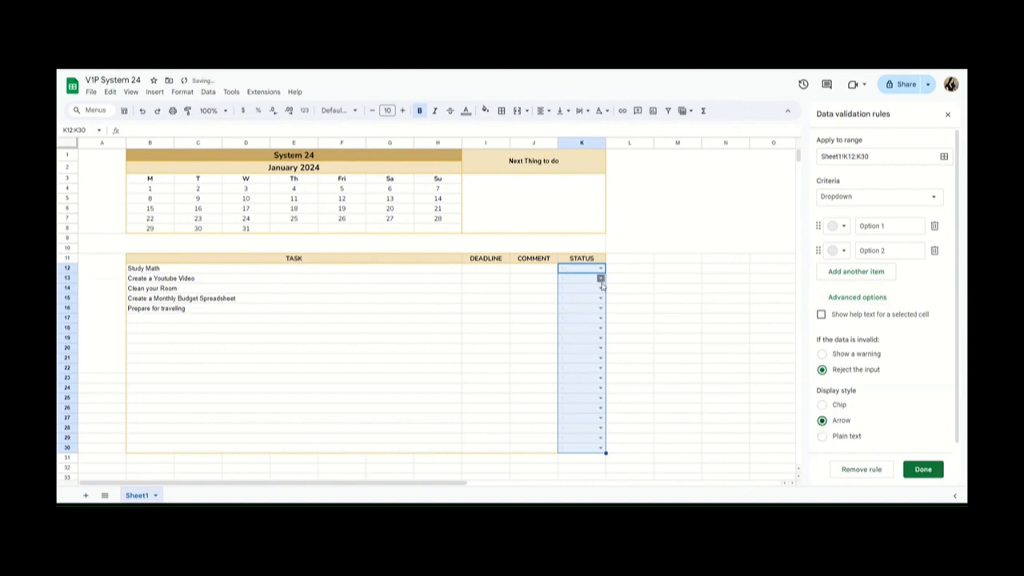
- Define the Status dropdown's options as Done, Pending and Next
left_click_drag(893, 228, 848, 224)
type("Done")
left_click(902, 250)
left_click_drag(902, 250, 856, 250)
type("Pending")
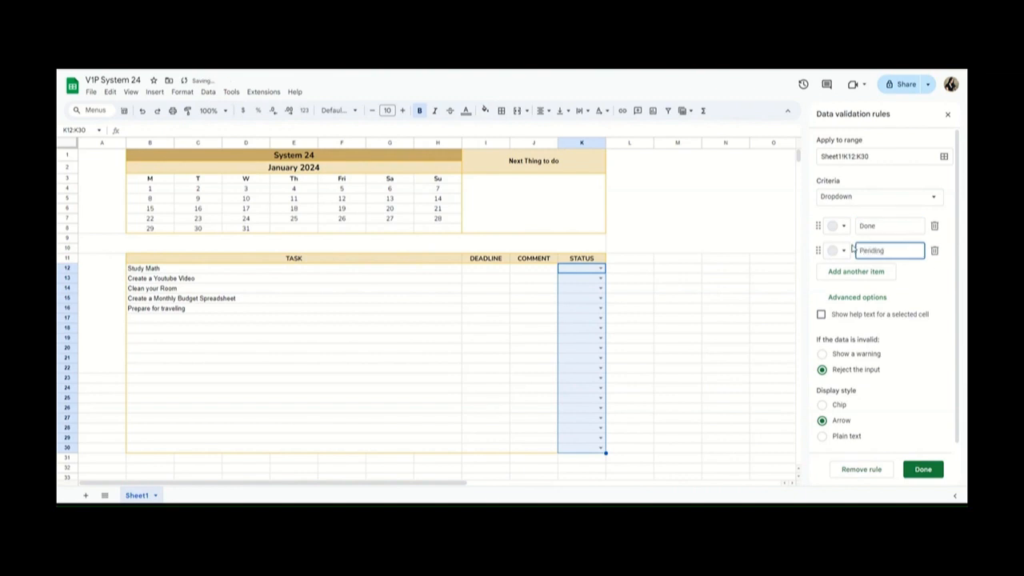
left_click(853, 273)
type("Late")
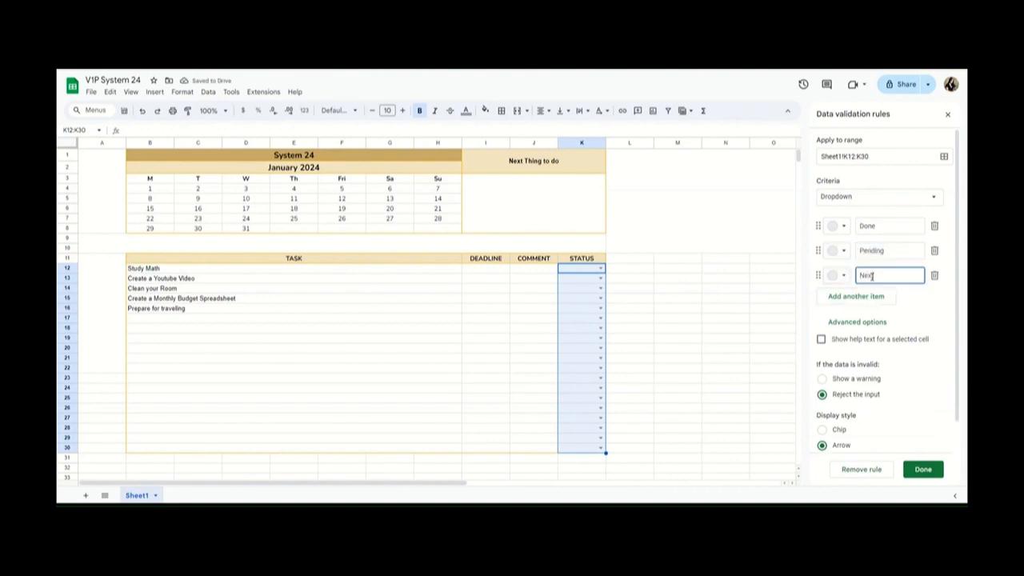
- Colour the Done option light red and the Pending option light blue
left_click(844, 230)
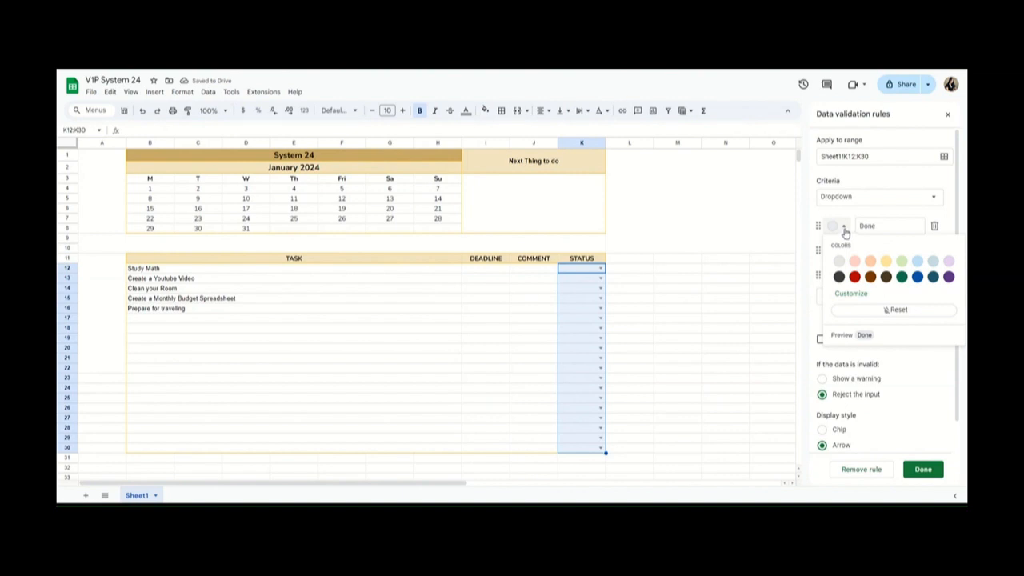
left_click(854, 261)
left_click(843, 251)
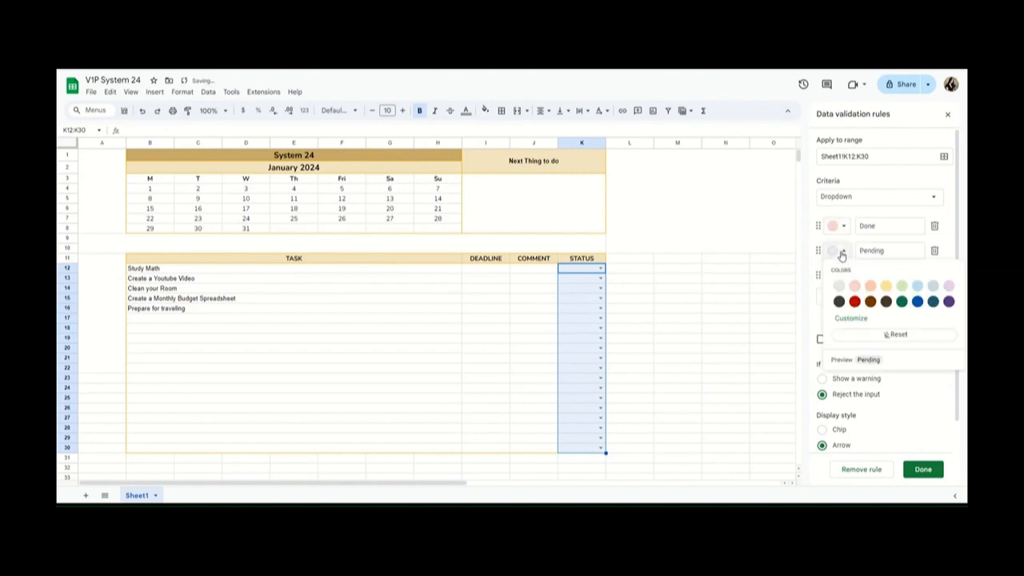
left_click(917, 291)
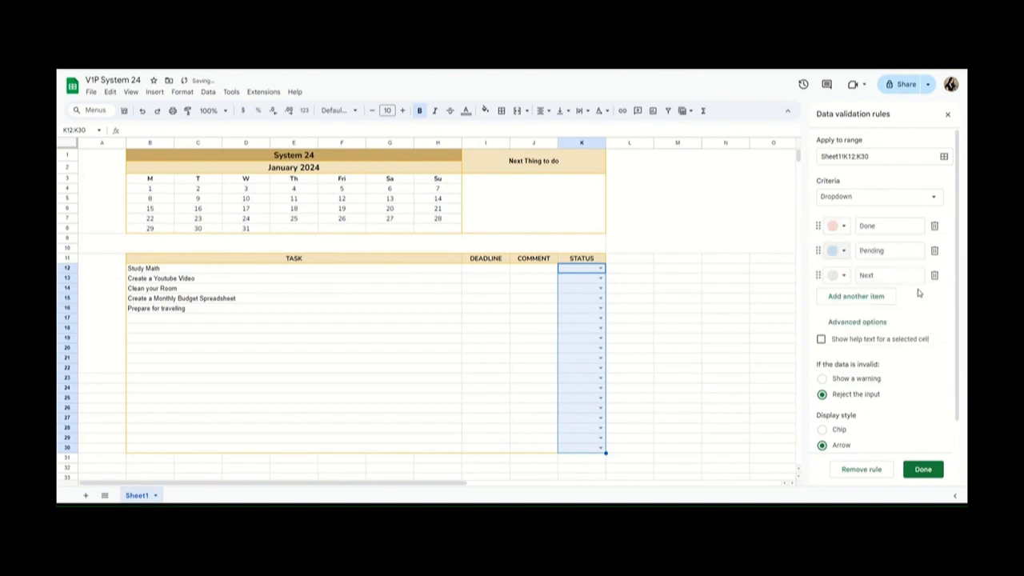
- Copy the hex code #f1e4c3 from the fill colour of the "Next Thing to do" heading
left_click(843, 276)
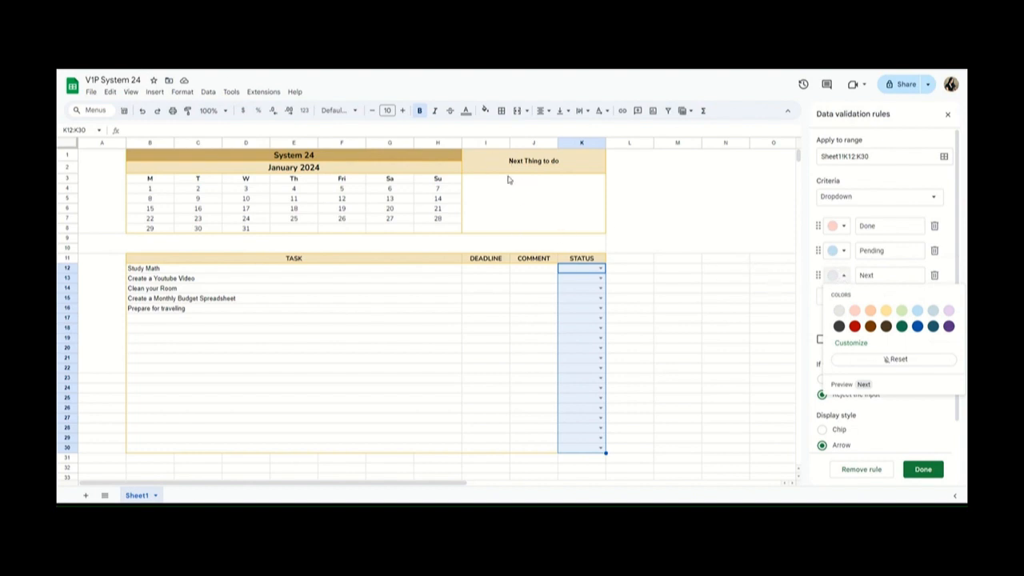
left_click(582, 169)
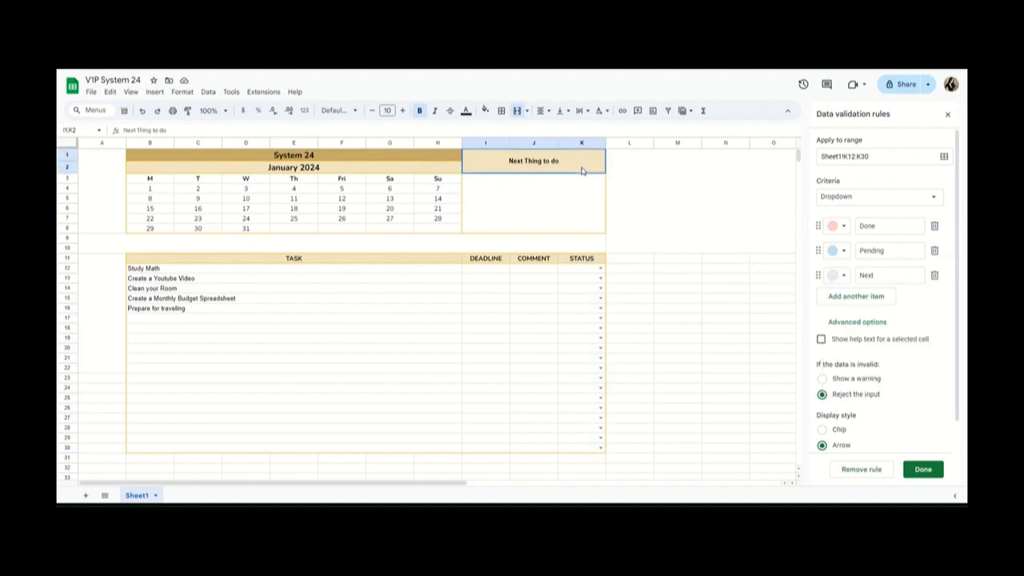
left_click(485, 110)
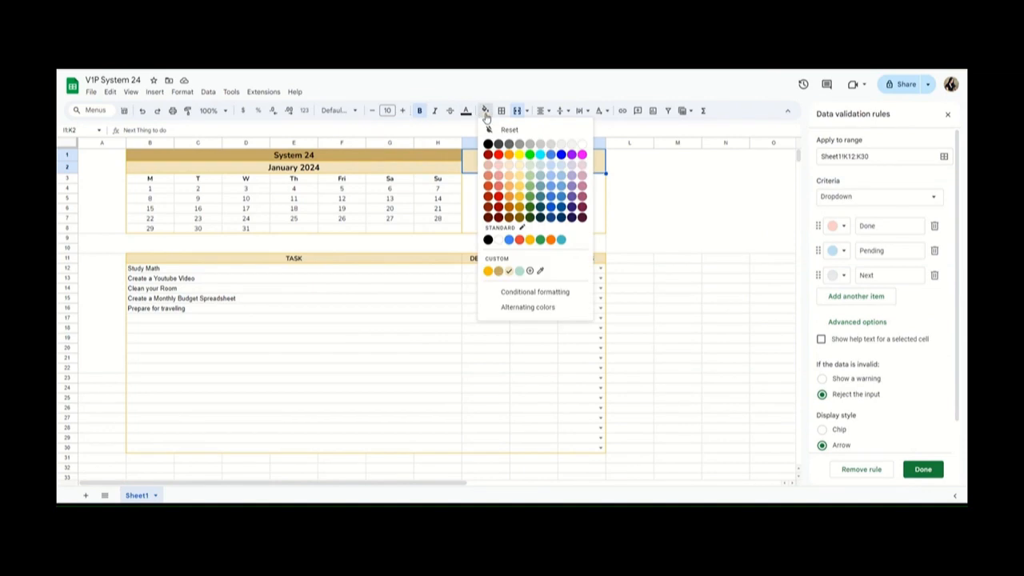
left_click(530, 272)
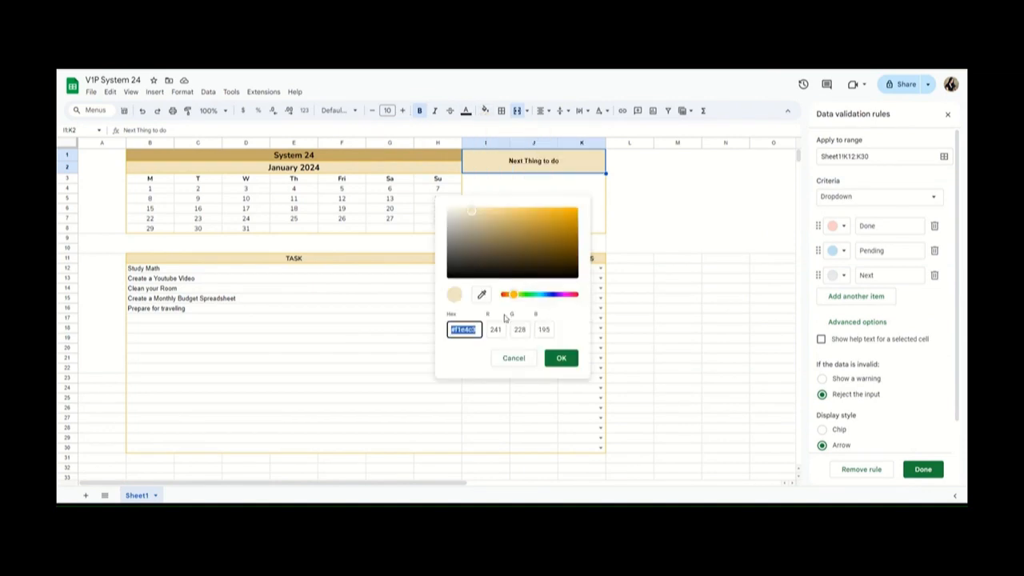
left_click(562, 358)
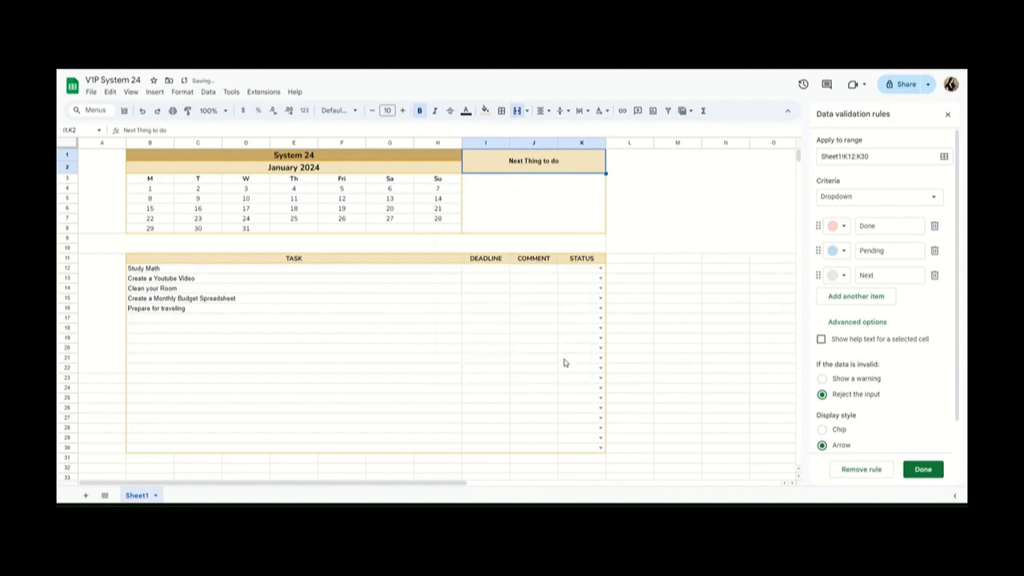
- Set the Next option's background to the custom colour #f1e4c3 and save the dropdown rule
left_click(844, 275)
left_click(851, 343)
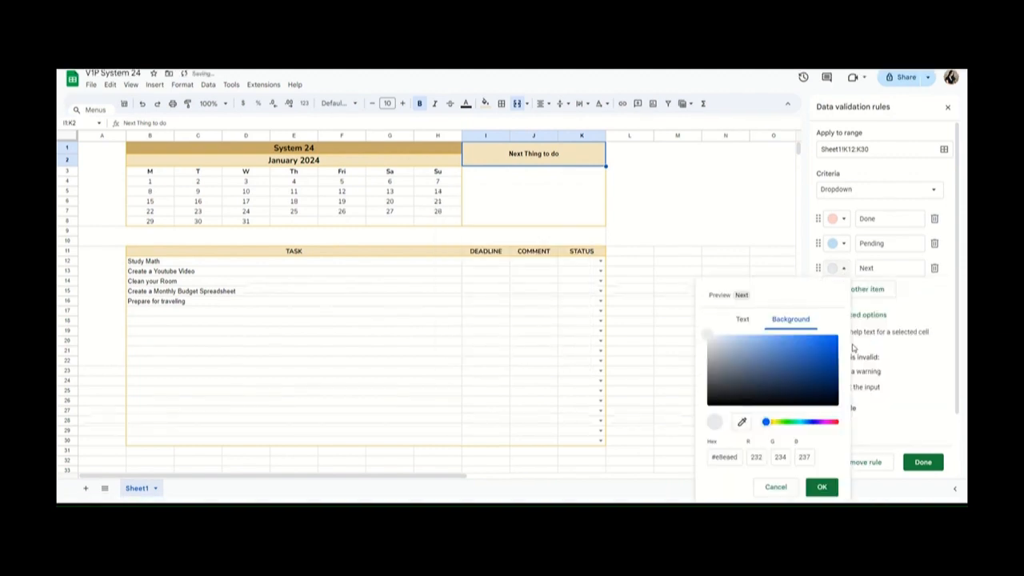
left_click(734, 457)
key("ctrl+a")
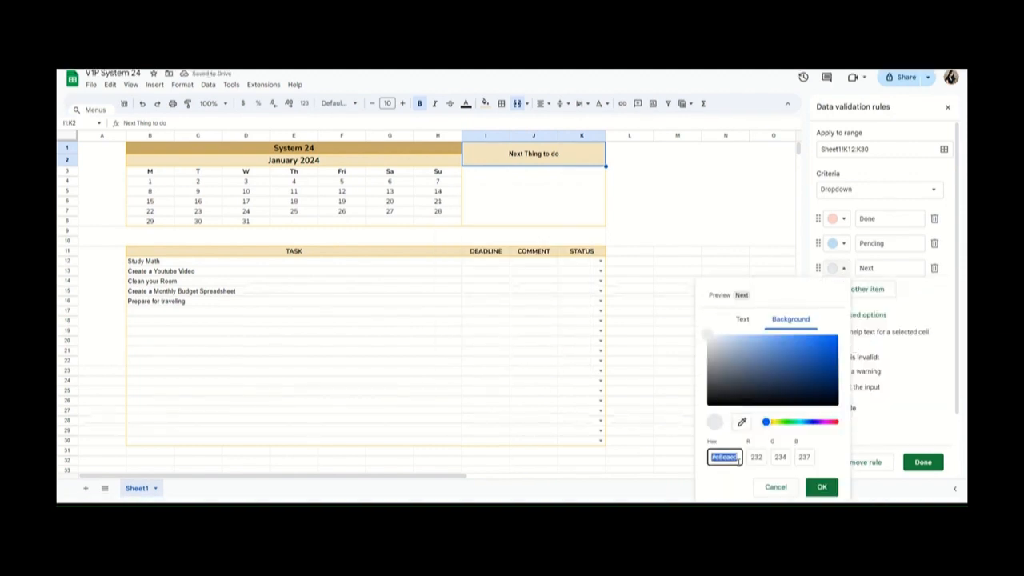
key("ctrl+v")
left_click(820, 486)
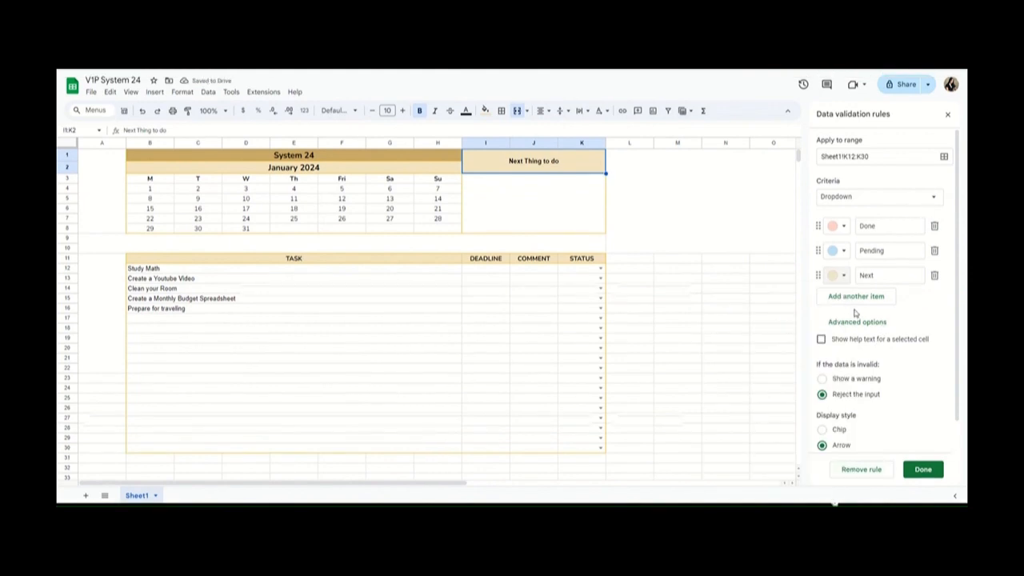
left_click(924, 472)
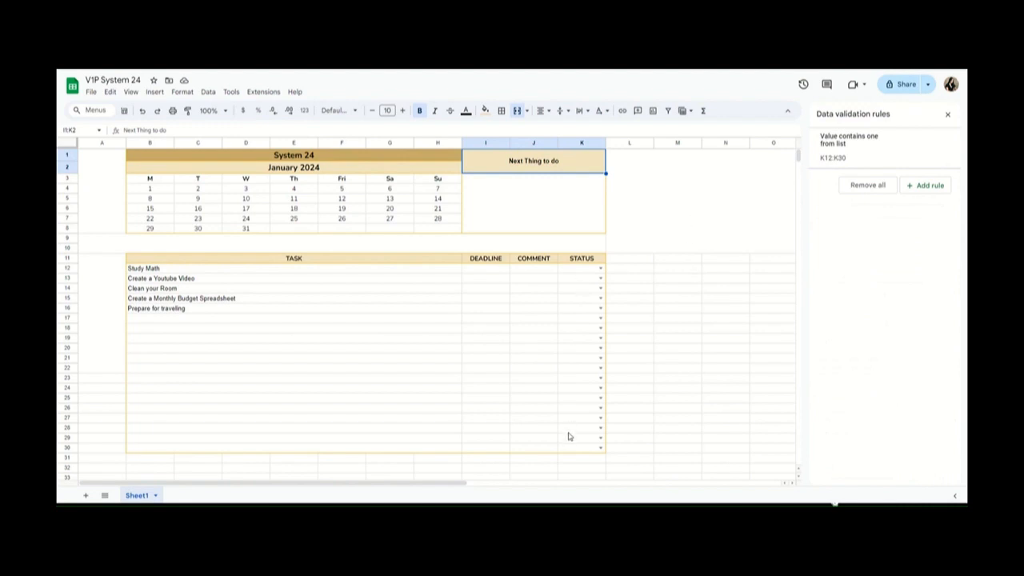
- Test the Status dropdown in K12 by choosing Done and Next, and clear the cell
left_click(599, 269)
left_click(593, 280)
left_click(600, 268)
left_click(596, 282)
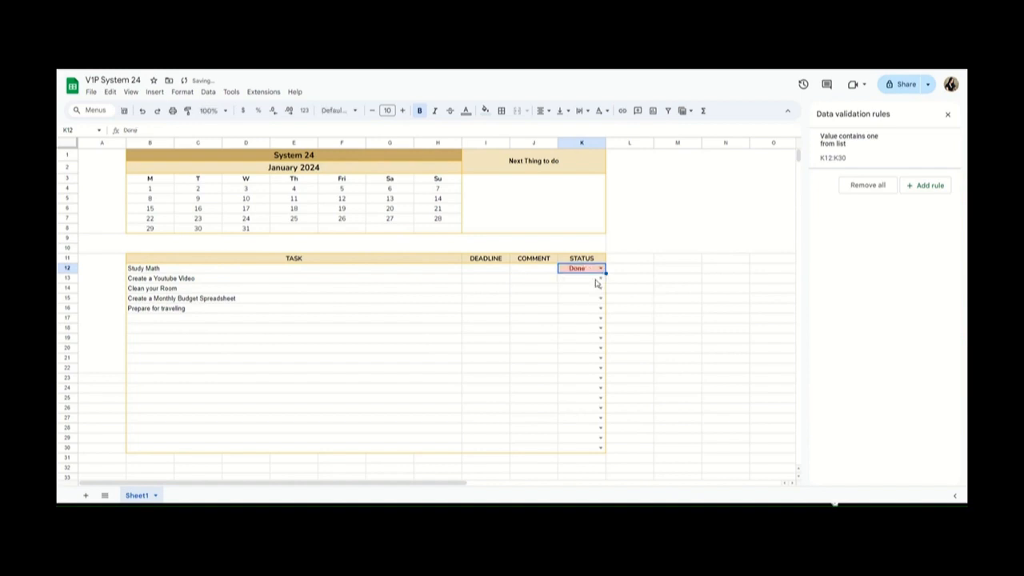
left_click(600, 269)
left_click(588, 307)
left_click(599, 269)
key("BackSpace")
key("BackSpace")
key("BackSpace")
left_click(582, 347)
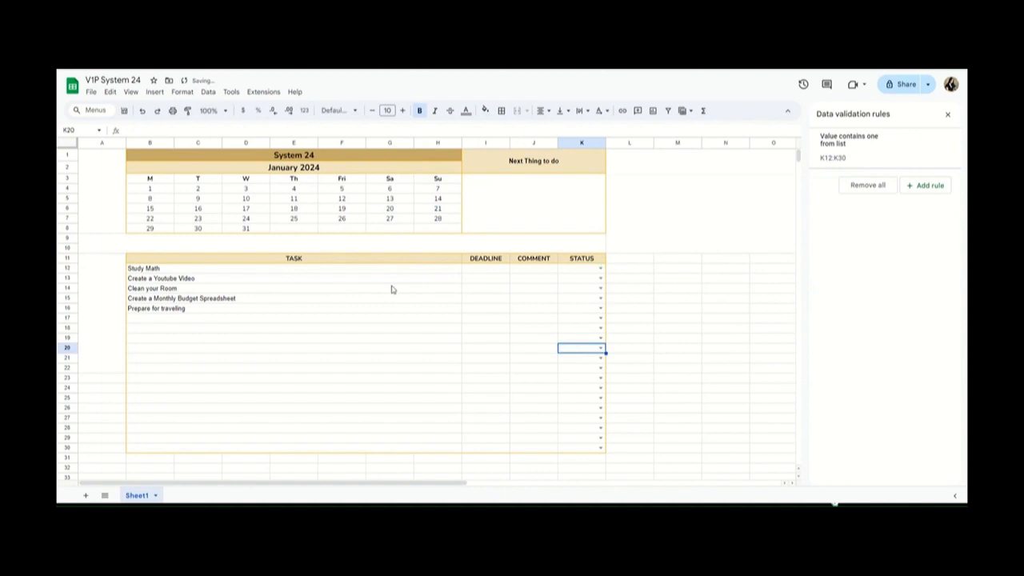
left_click_drag(347, 270, 335, 452)
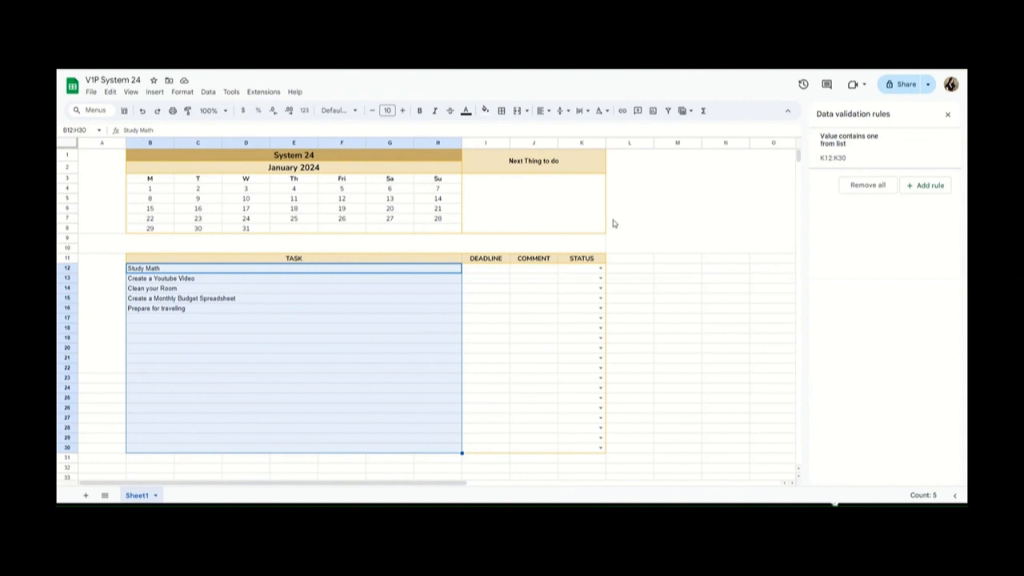
left_click(208, 92)
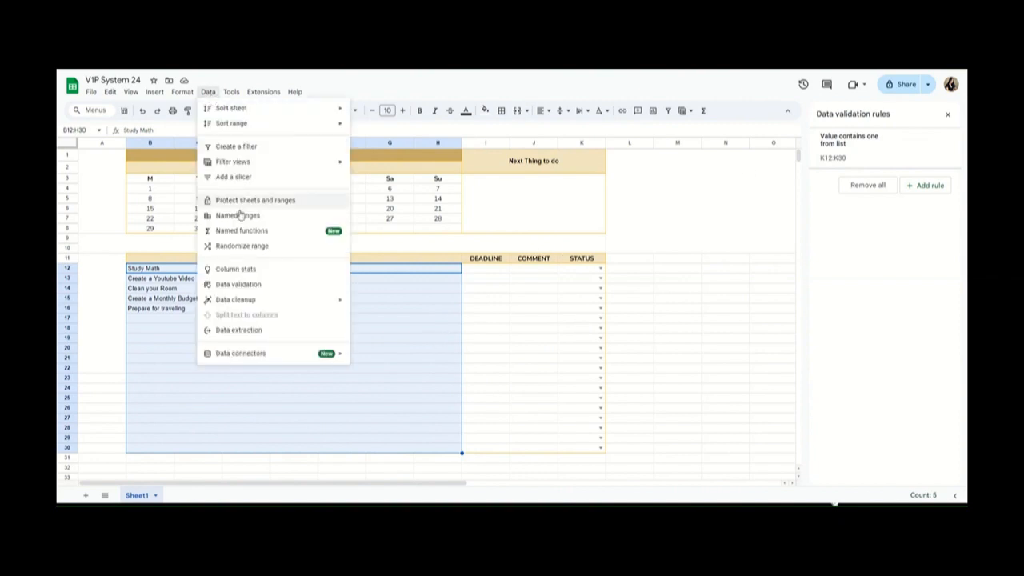
left_click(244, 285)
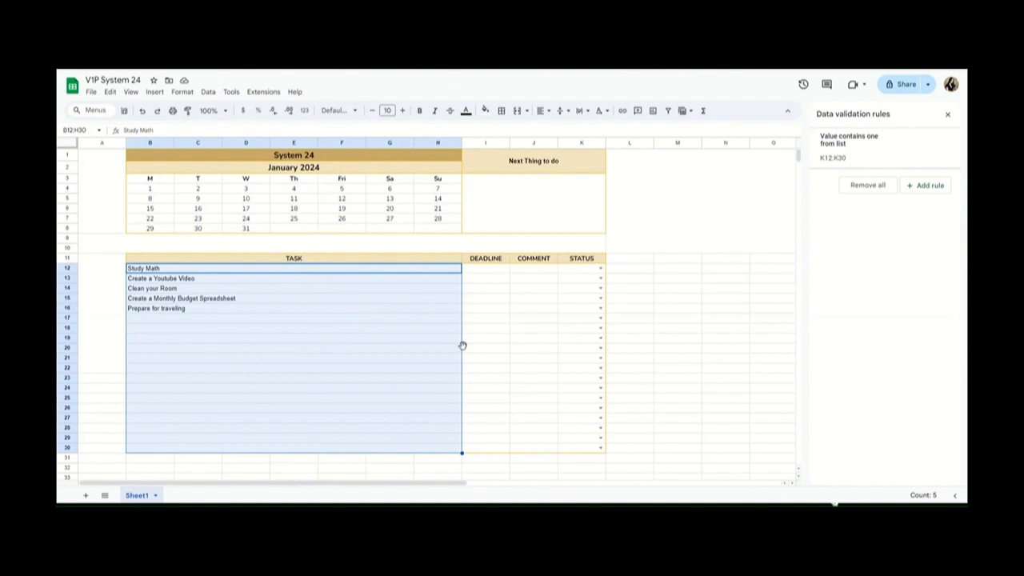
left_click(916, 187)
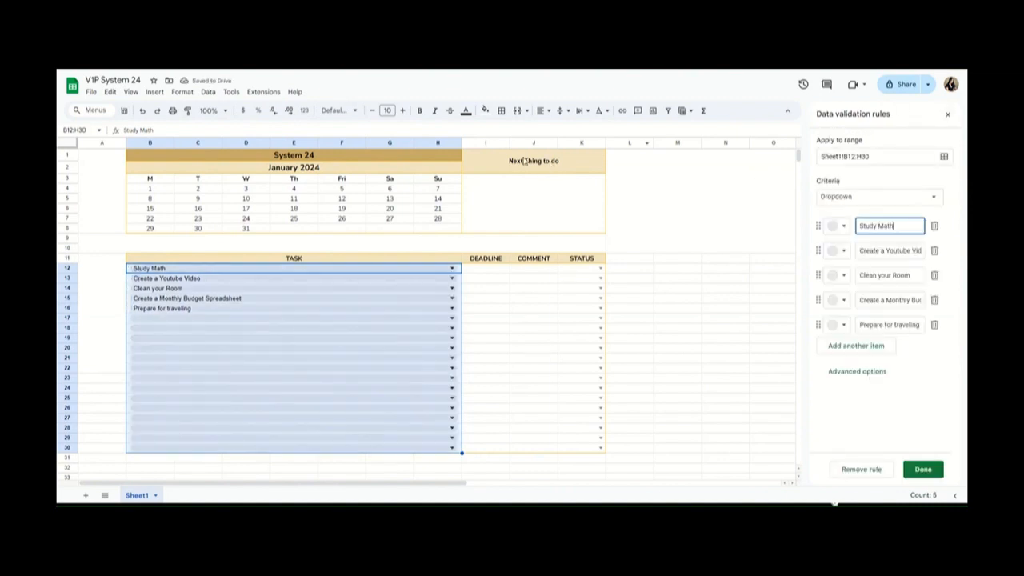
left_click(142, 112)
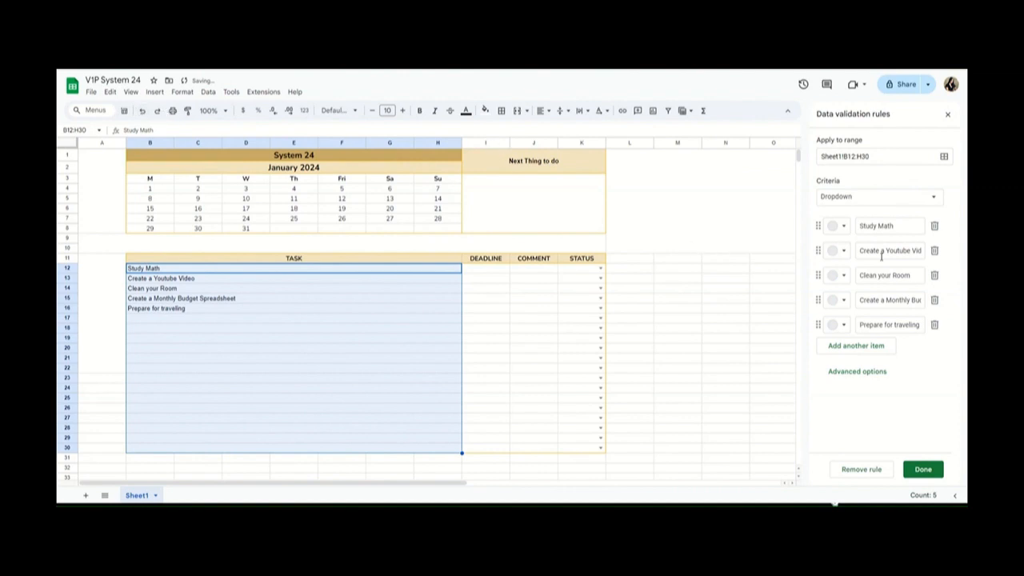
left_click(947, 114)
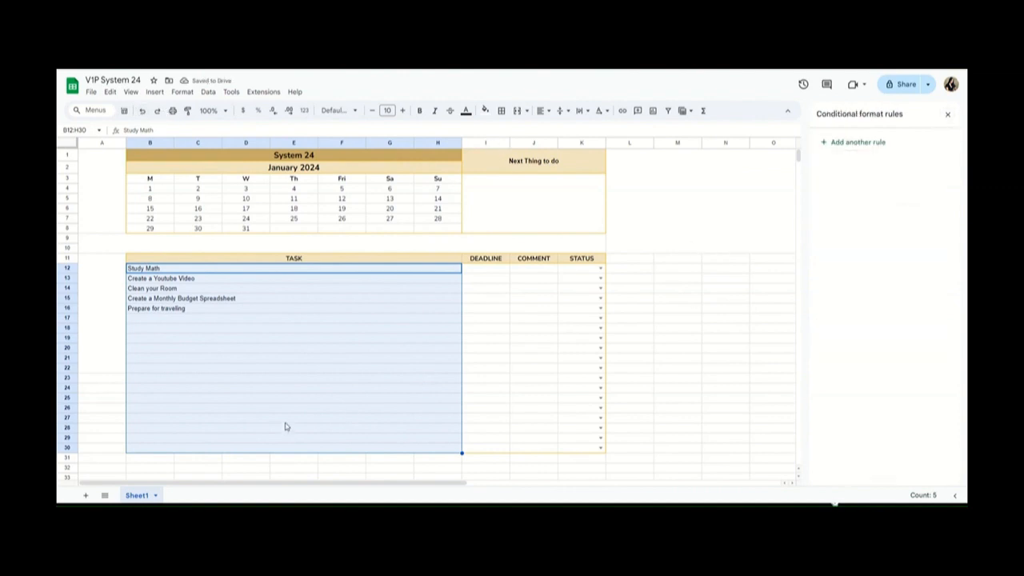
- Create a conditional formatting rule for the task cells B12:H30 with the custom formula =$K12="NEXT"
left_click(181, 92)
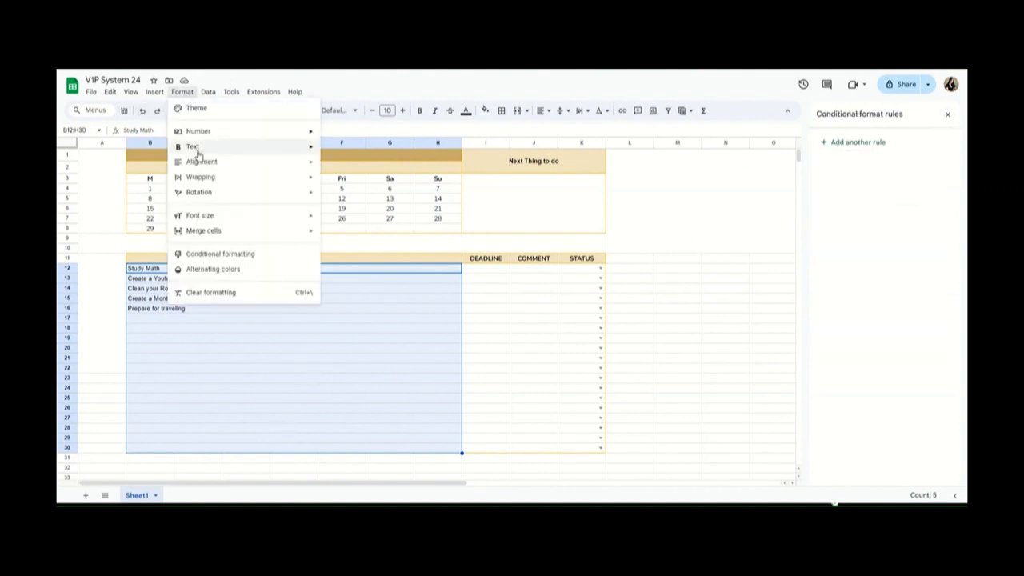
left_click(220, 253)
left_click(896, 241)
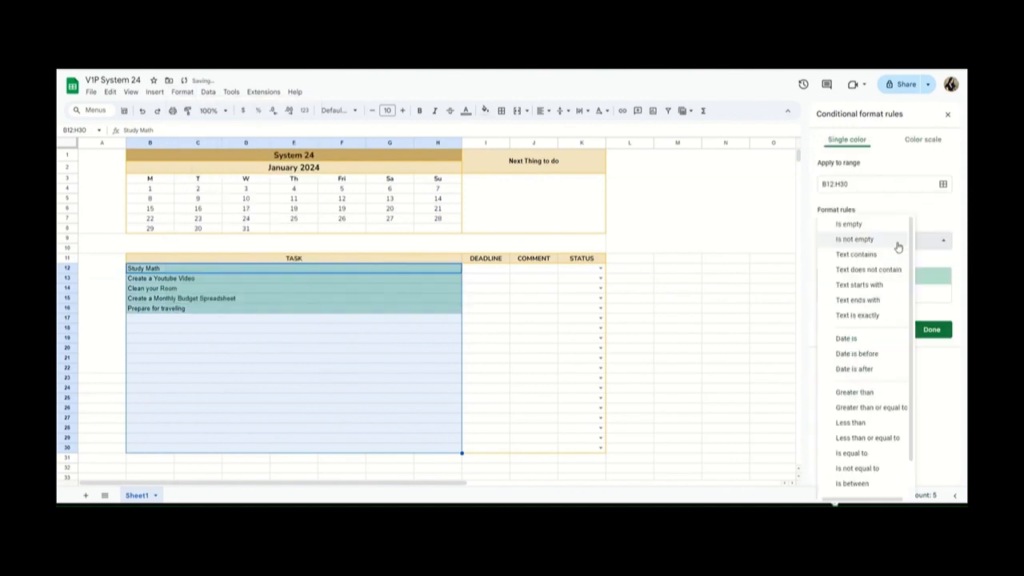
scroll(887, 472, "down", 2)
left_click(883, 484)
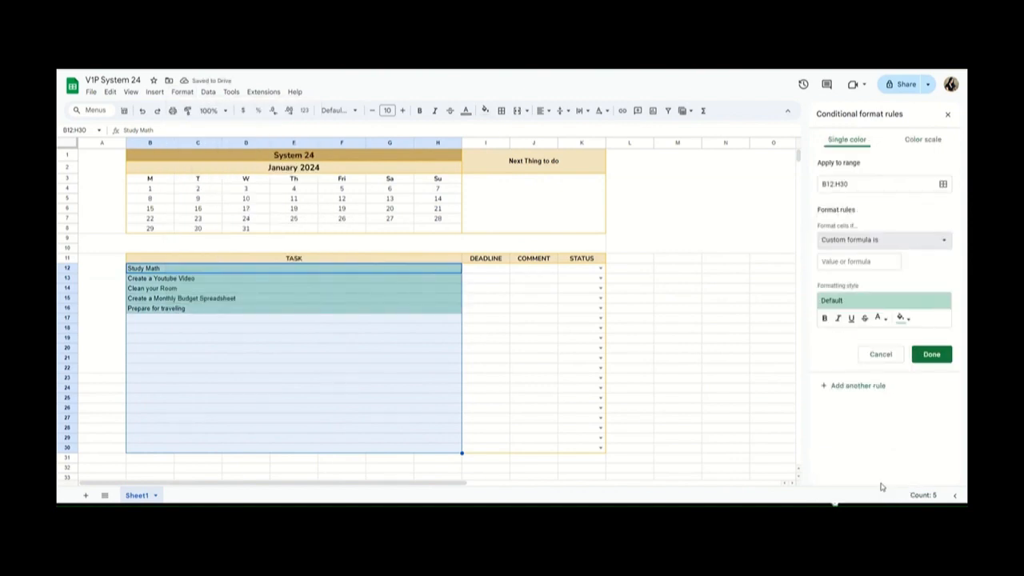
left_click(852, 261)
type("=")
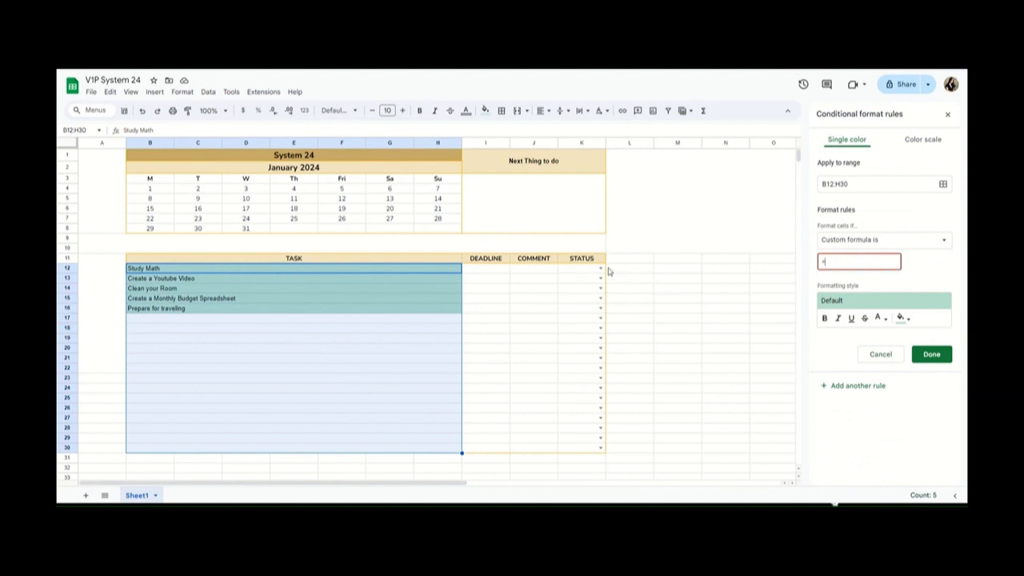
type("$K12=")
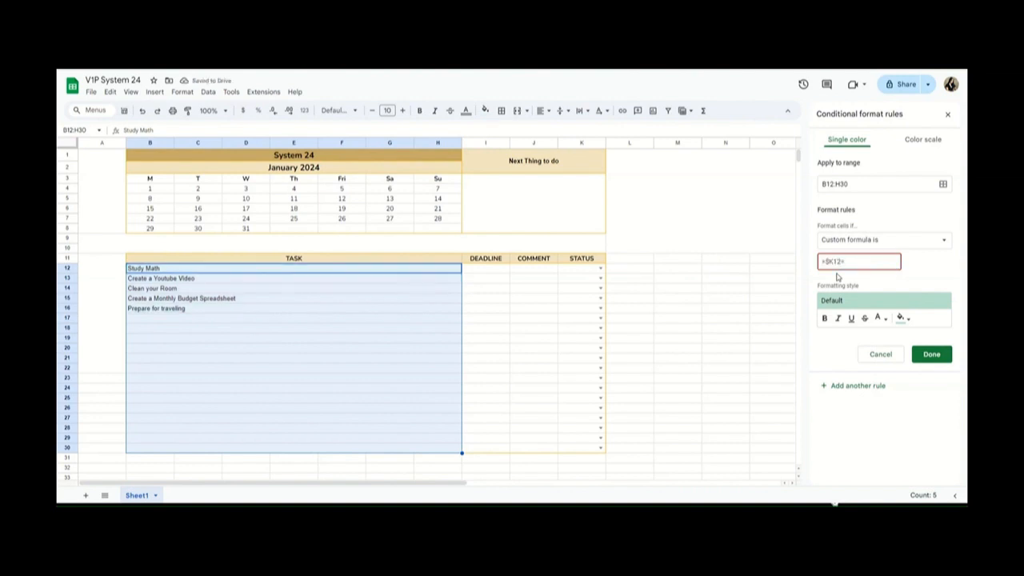
type("\"NEXT\"")
- Set the NEXT rule's fill to the custom beige colour and save the rule
left_click(902, 319)
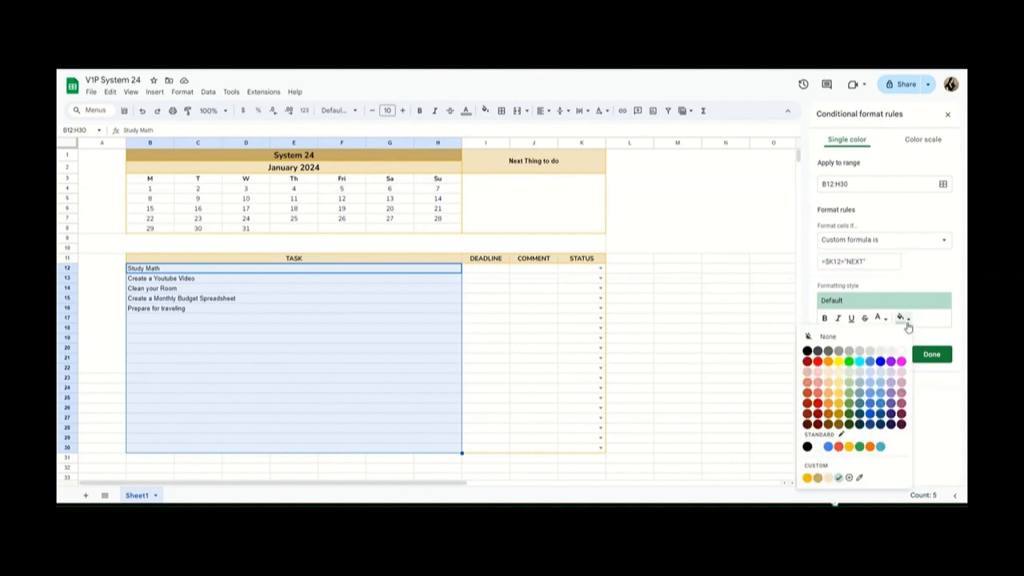
left_click(828, 478)
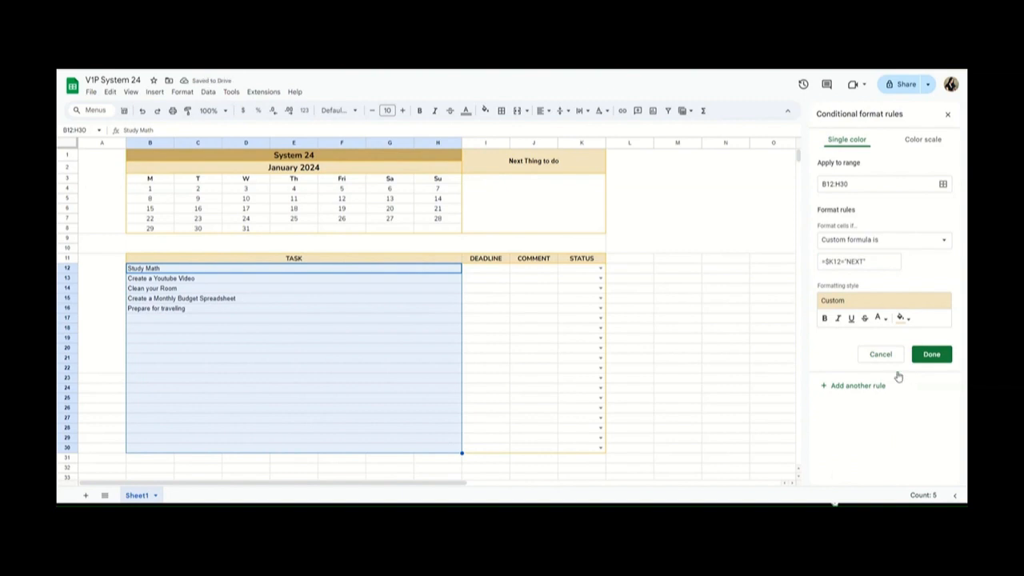
left_click(930, 355)
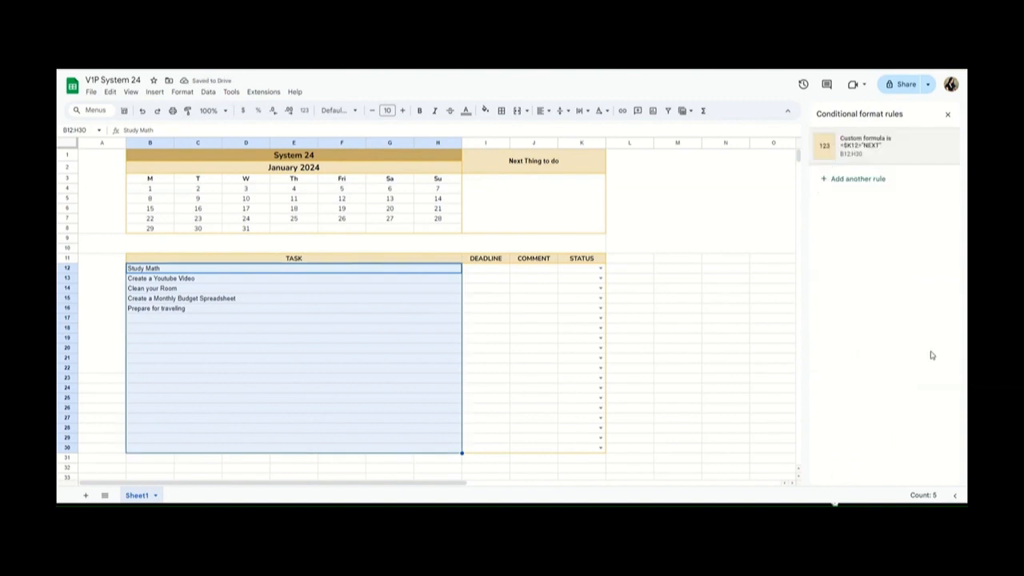
- Add another conditional formatting rule for B12:H30 with the custom formula =$K12="DONE"
left_click(857, 179)
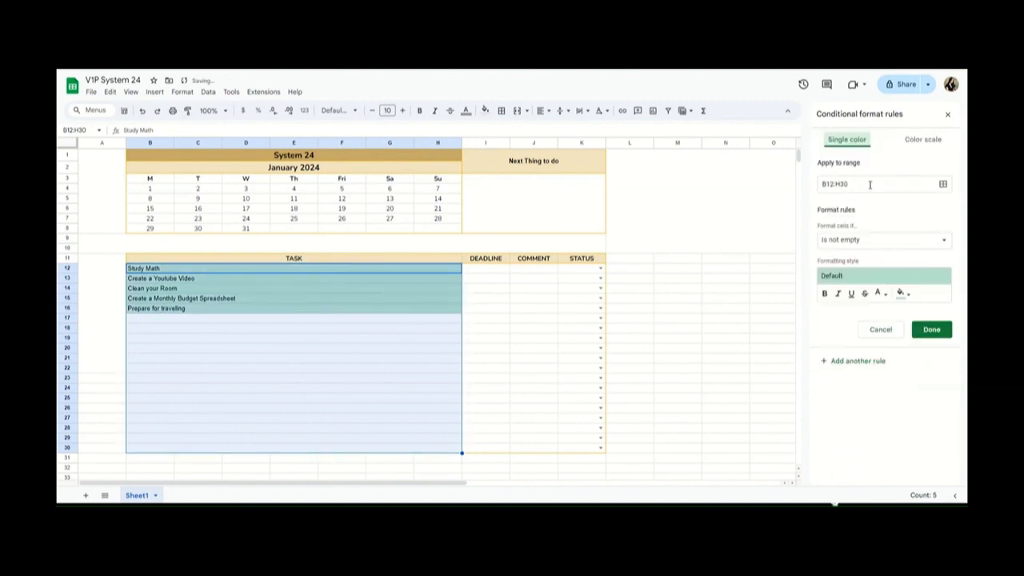
left_click(858, 243)
scroll(860, 430, "down", 1)
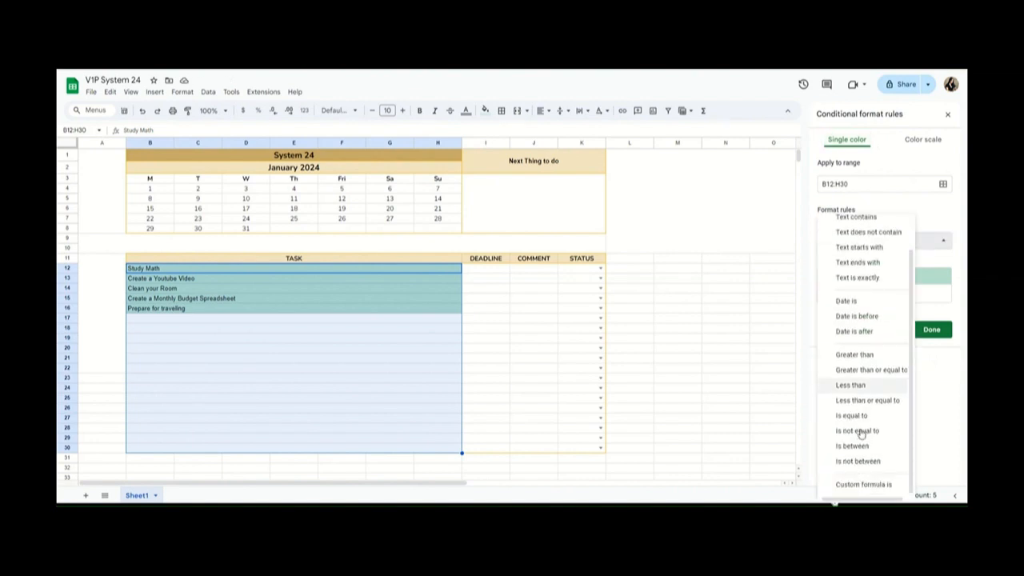
left_click(864, 484)
left_click(854, 262)
type("=")
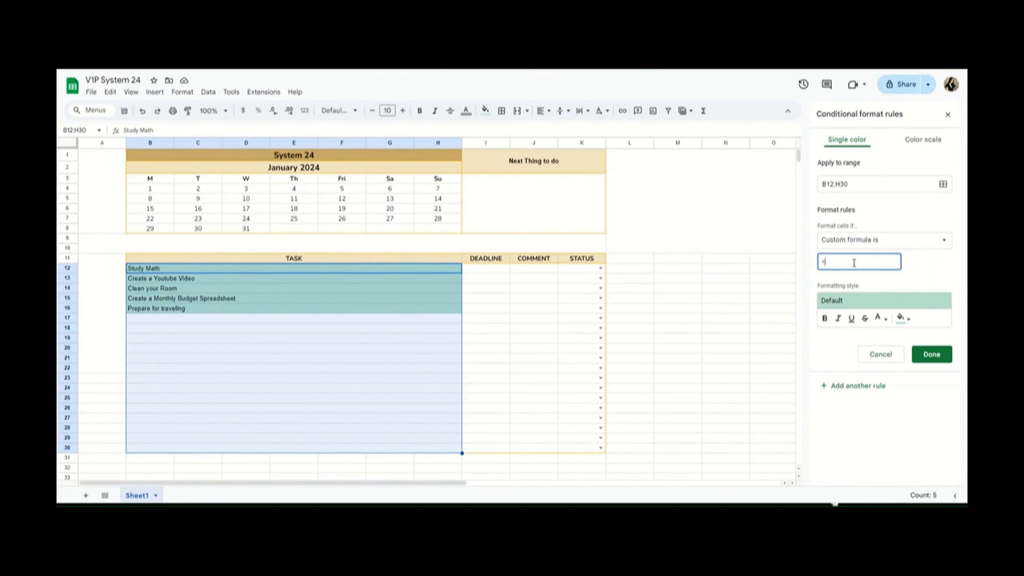
type("$K12")
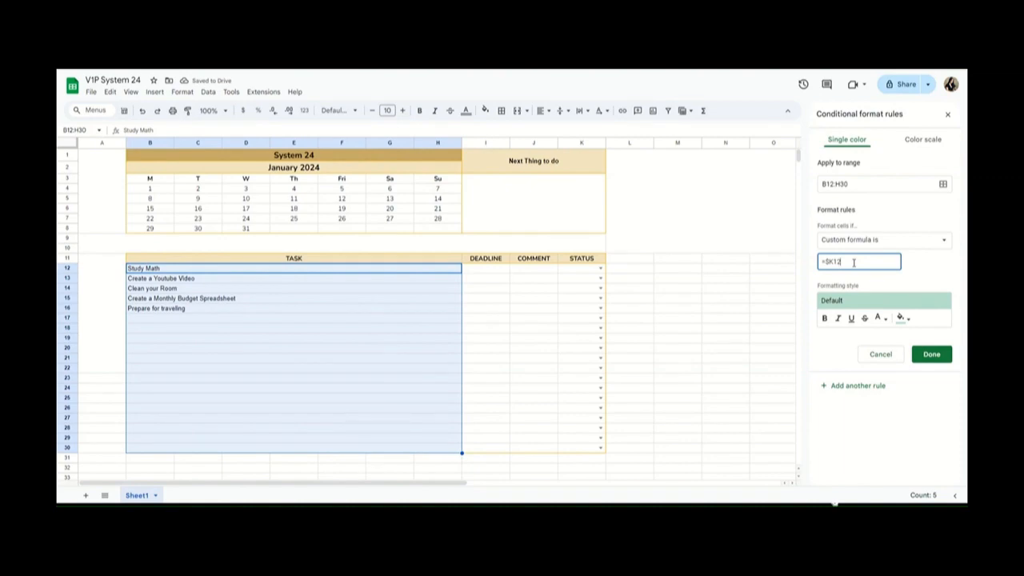
type("=\"DONE")
- Give the DONE rule a light red fill with strikethrough text and save it
left_click(904, 322)
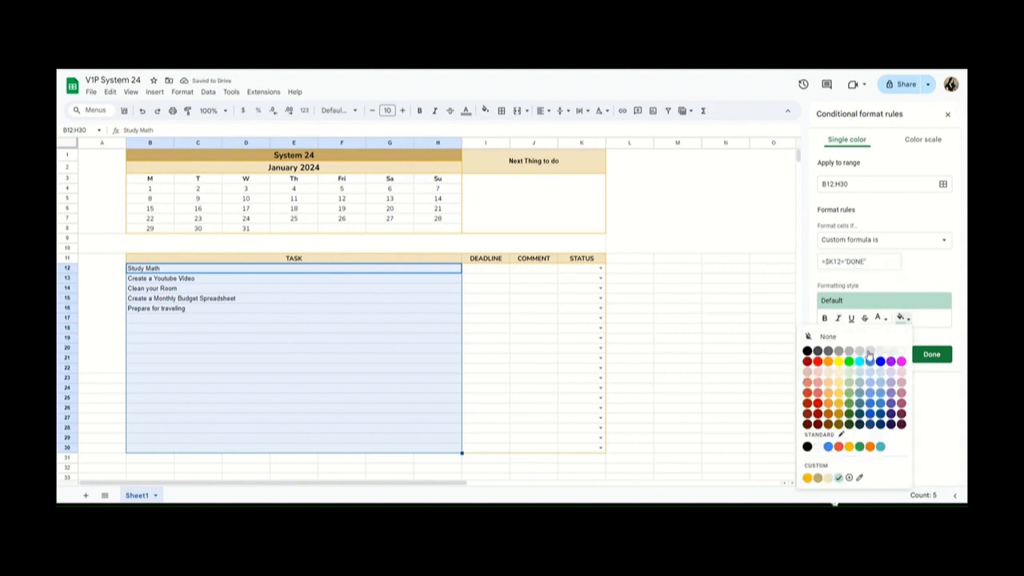
left_click(817, 373)
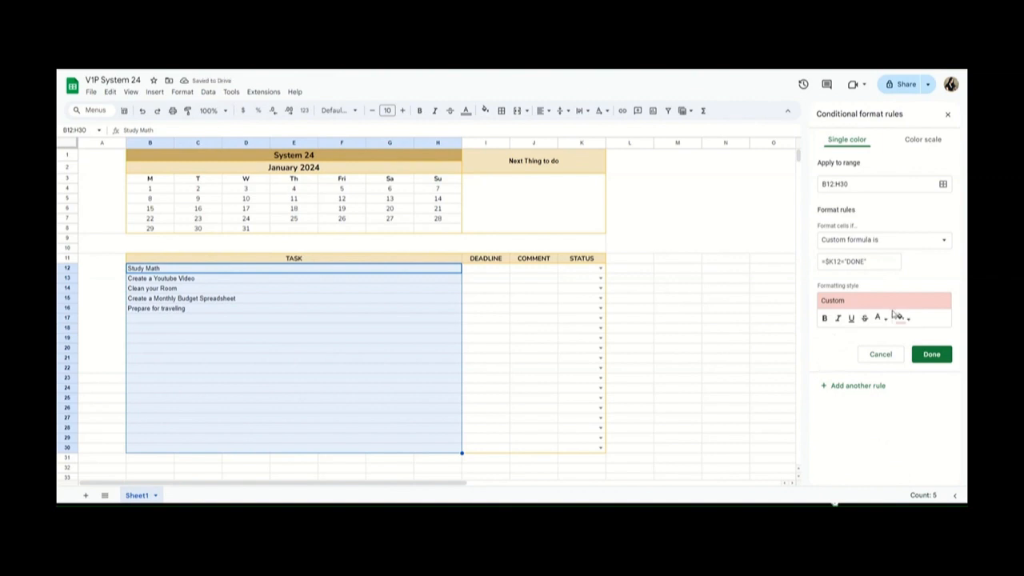
left_click(864, 319)
left_click(920, 358)
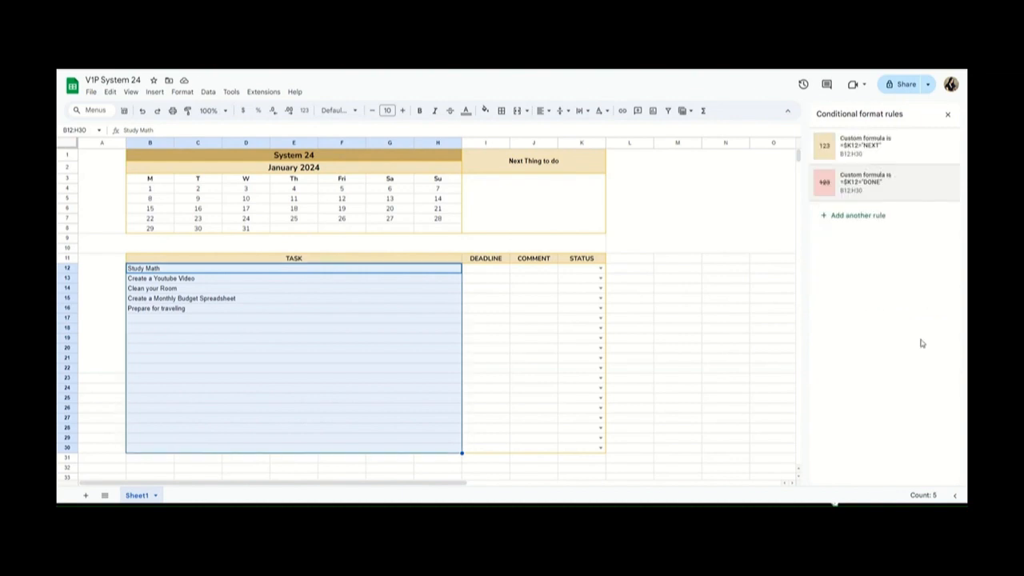
- Add a third conditional formatting rule for B12:H30 with the custom formula =$K12="PENDING"
left_click(856, 214)
left_click(863, 240)
scroll(845, 400, "down", 1)
left_click(854, 485)
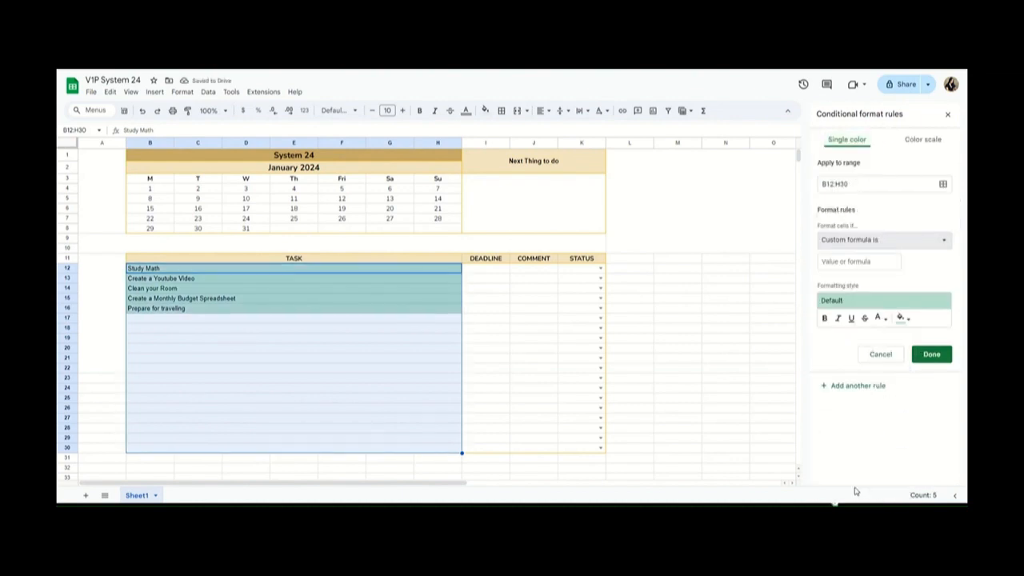
left_click(854, 261)
type("=")
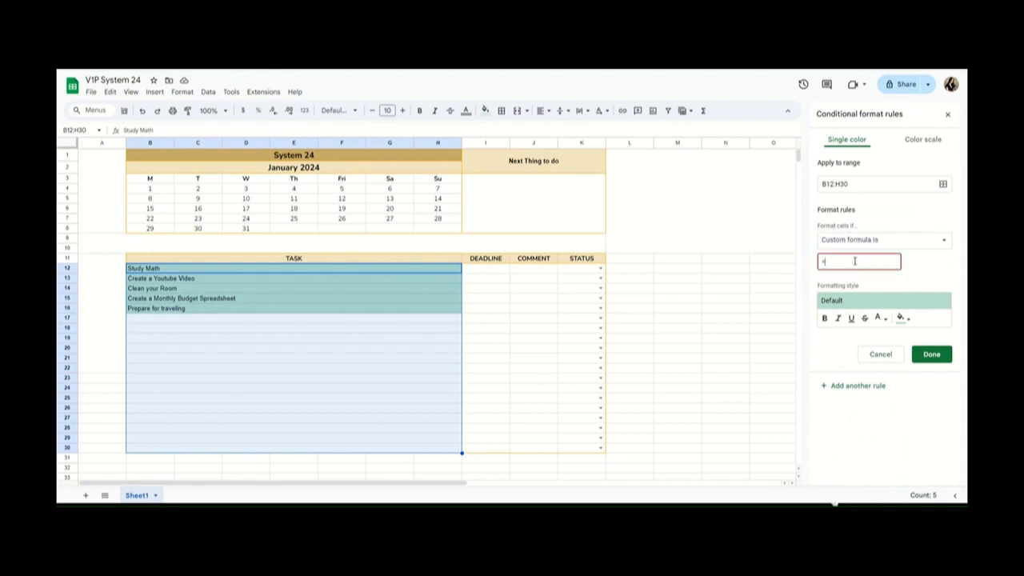
type("$")
type("N")
type("12")
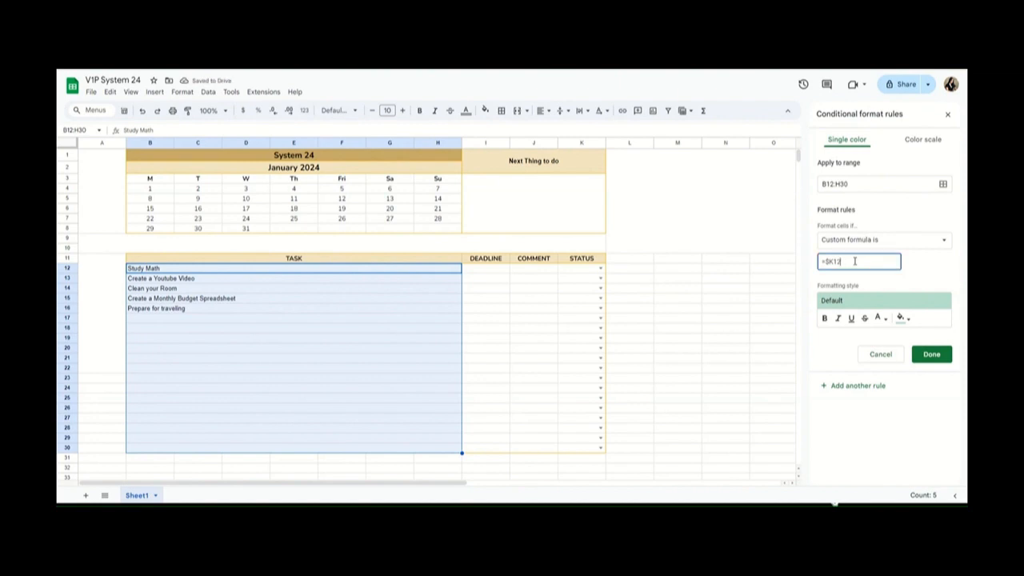
type("=\"PENDING\"")
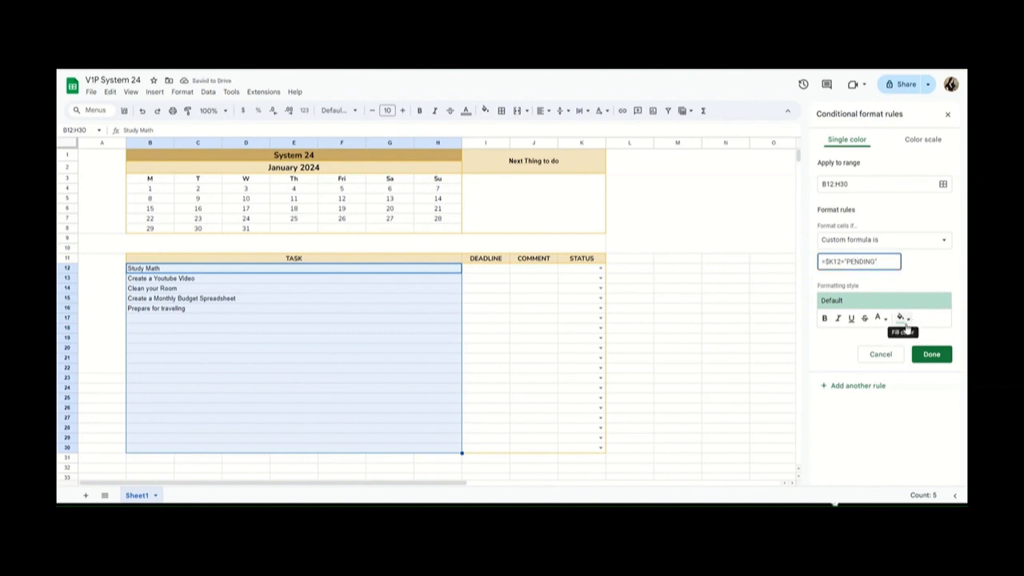
- Set the PENDING rule's fill to light blue and save the rule
left_click(909, 320)
left_click(870, 383)
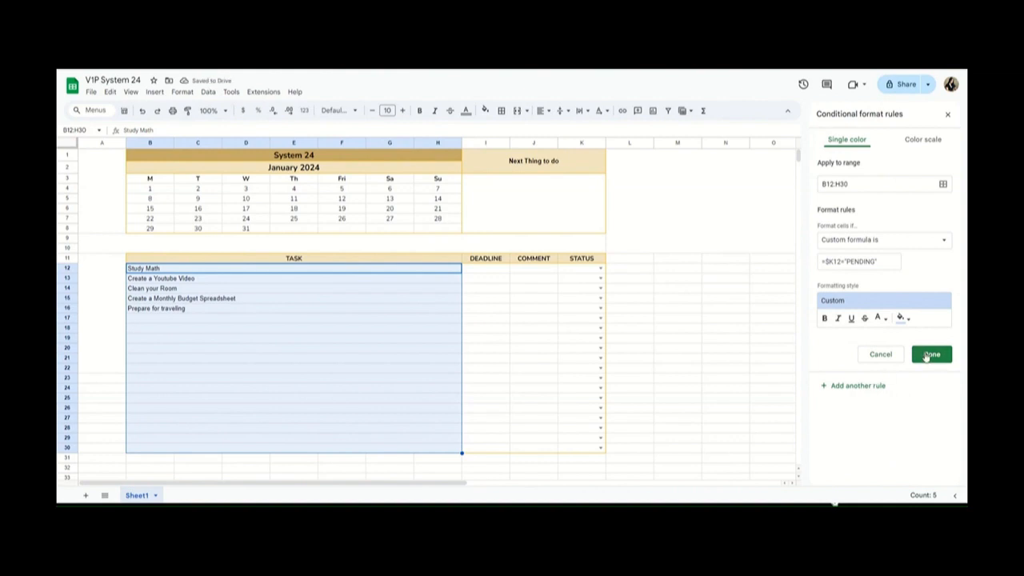
left_click(928, 356)
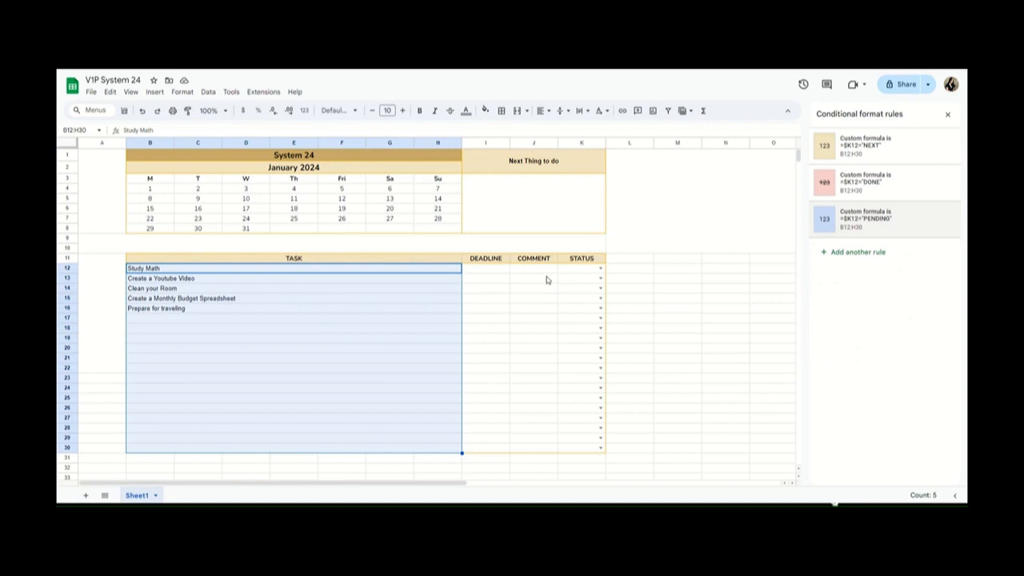
- Start a formula in the merged cell under "Next Thing to do" with the condition =IF(COUNTIF(K12:K30,"NEXT")>0
left_click(544, 214)
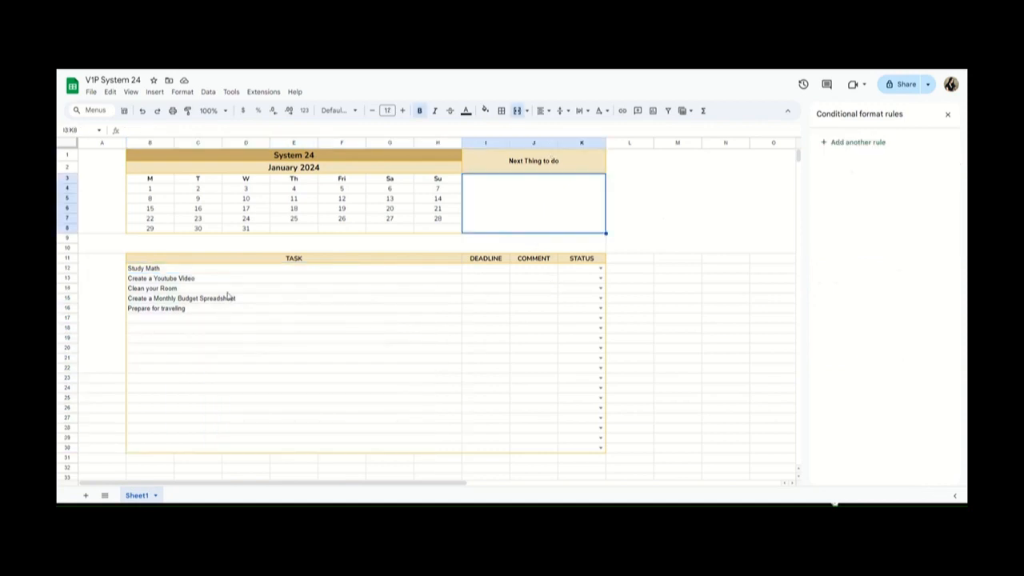
left_click(397, 132)
type("=")
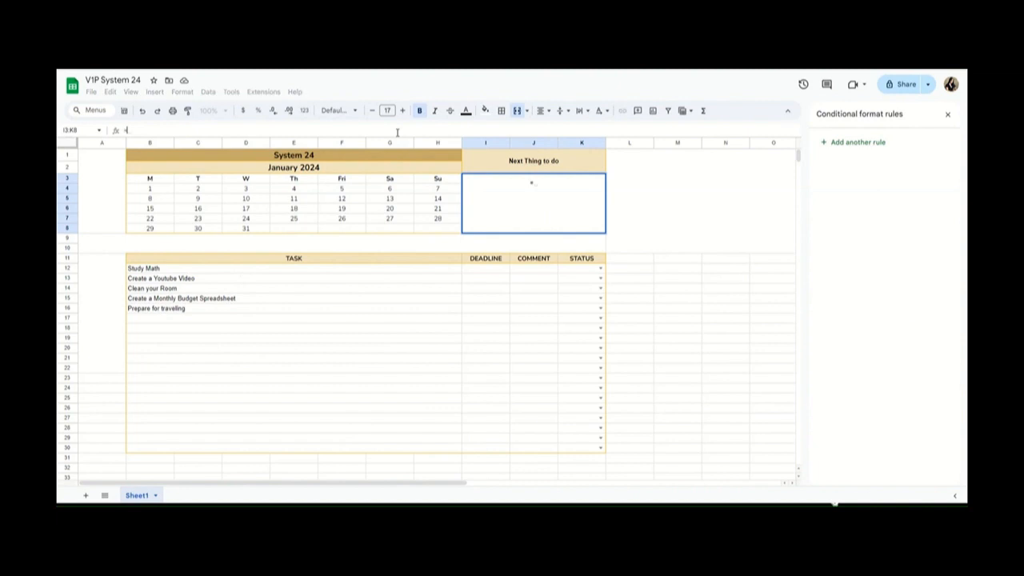
type("IF(")
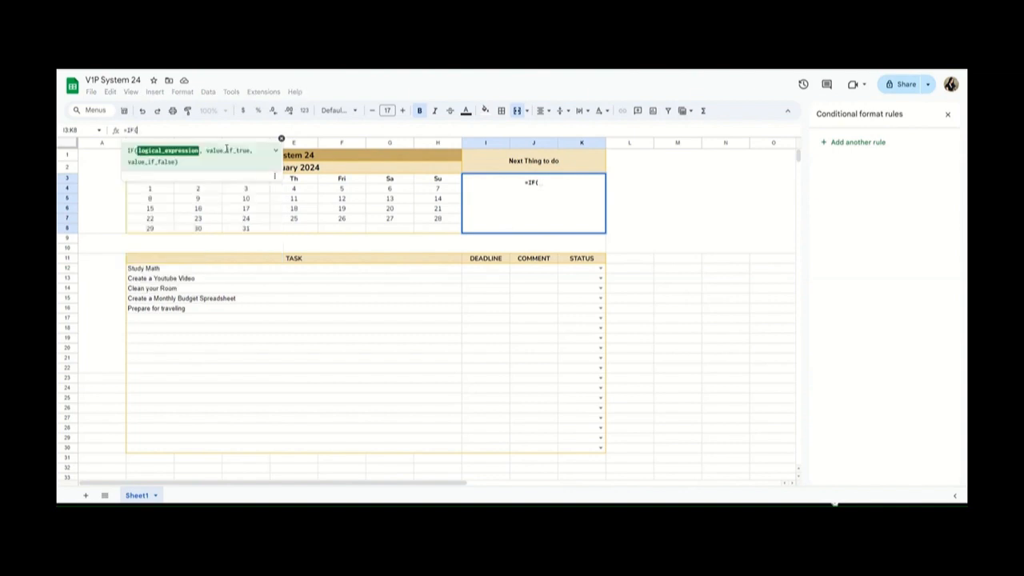
type("COUNTIF(")
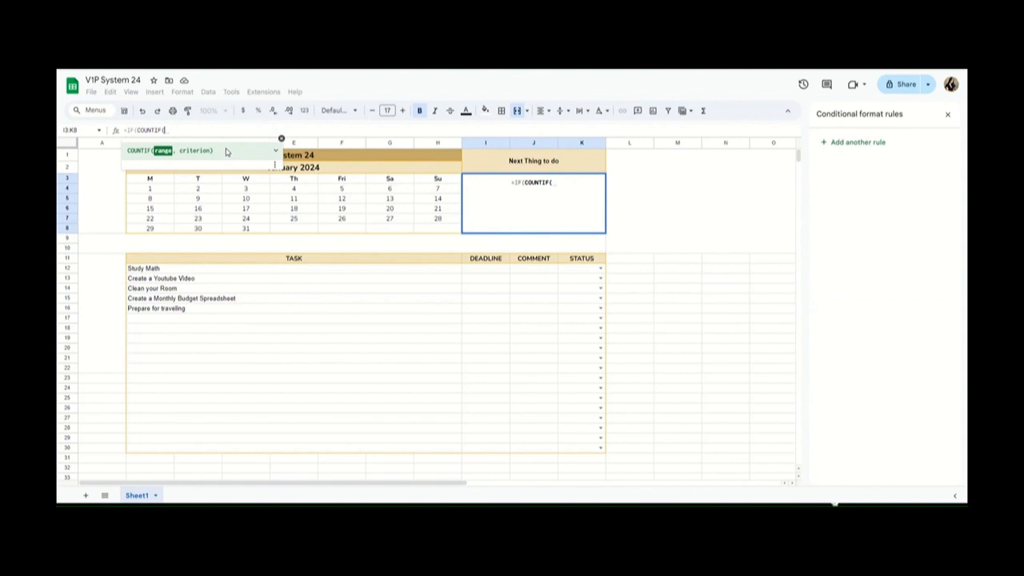
type("K12")
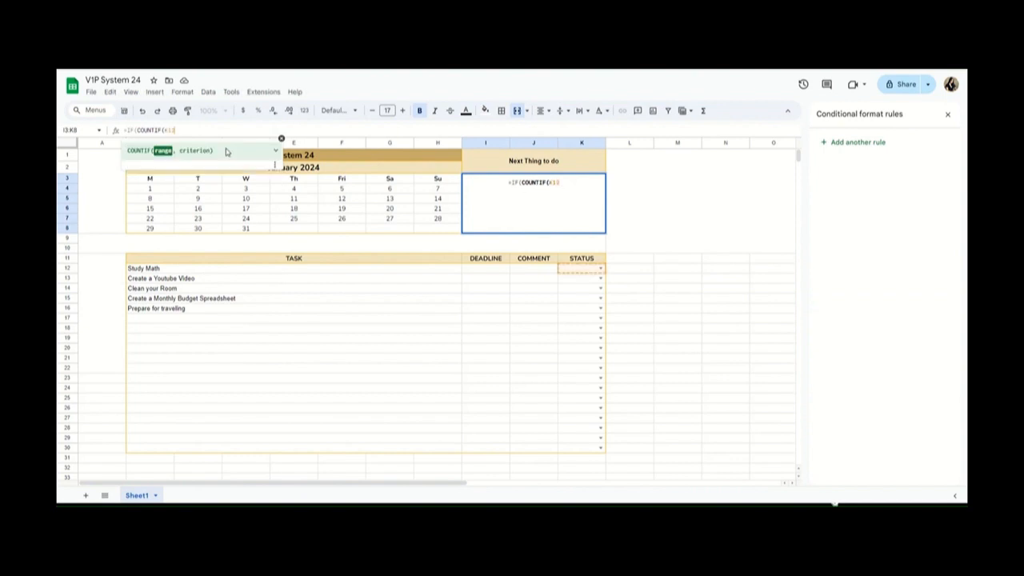
type(":K39")
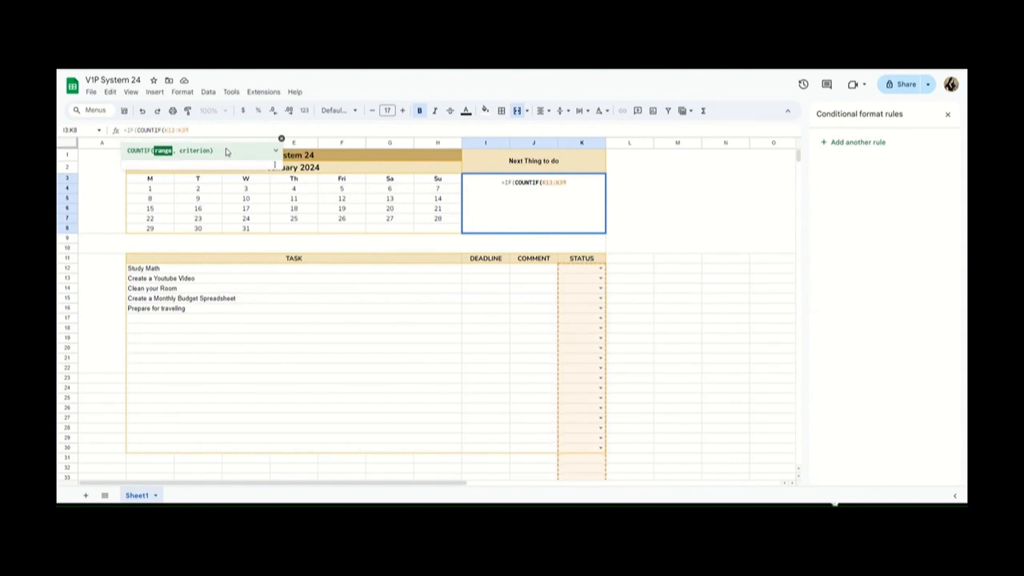
key("BackSpace")
type("0")
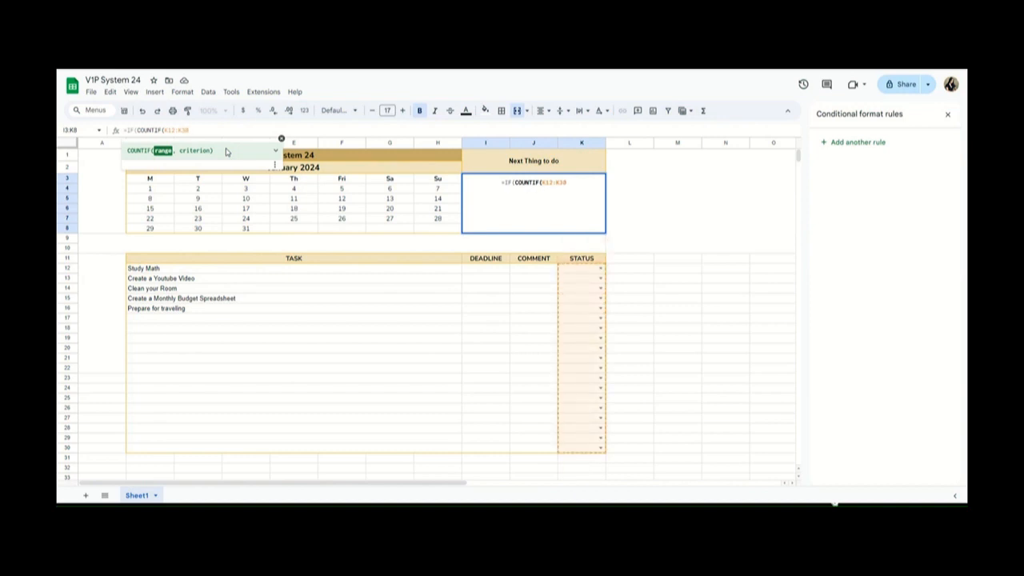
type(",\"NE")
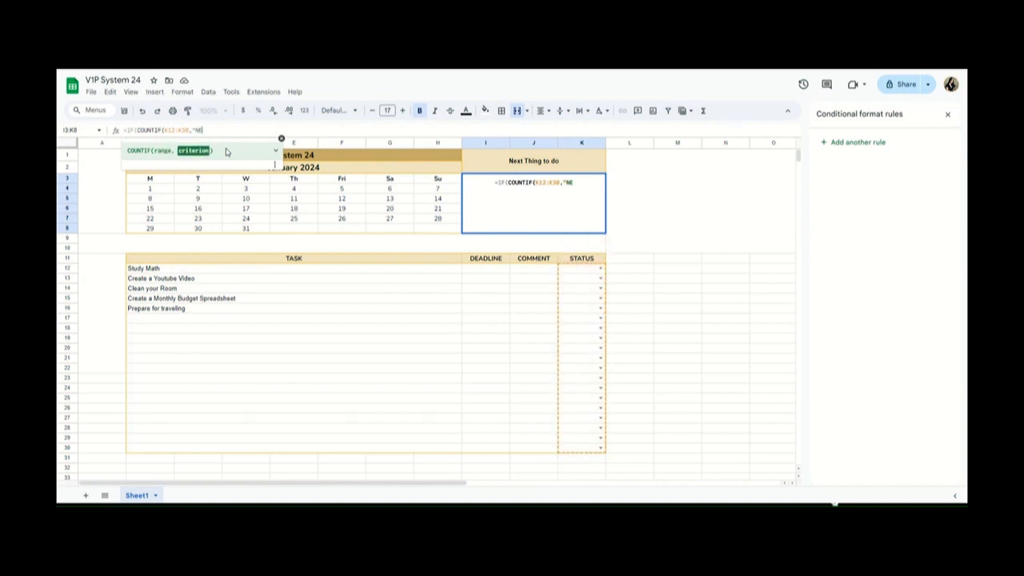
type("XT\")>")
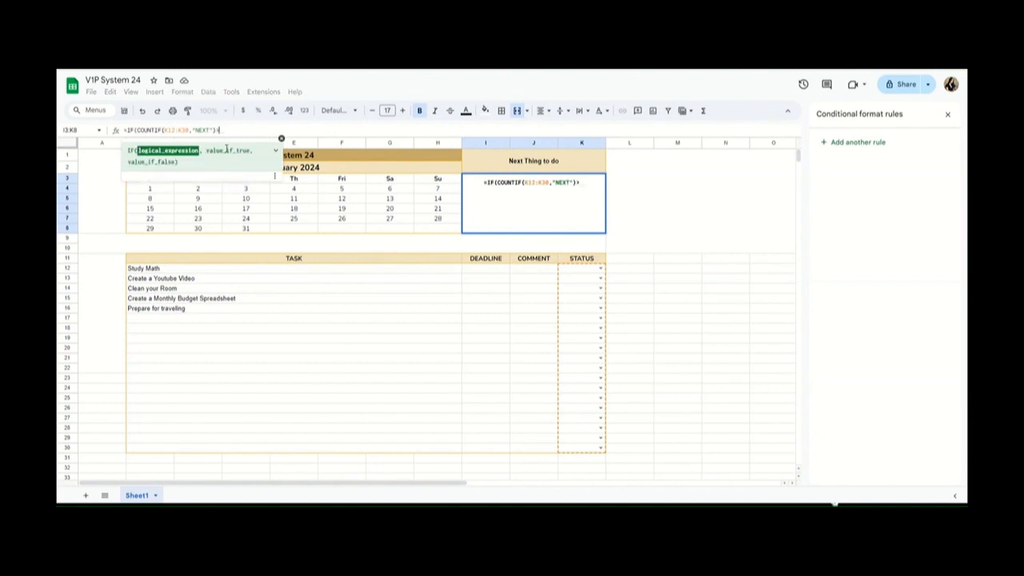
type("0")
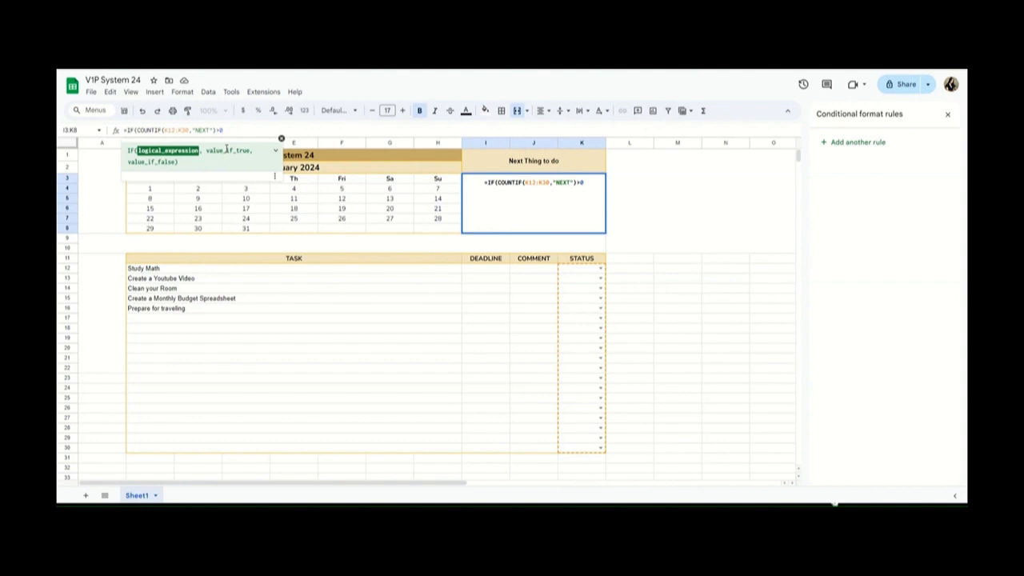
- Add an INDEX over the task range B12:B30 as the formula's value if true
type(",INDEX")
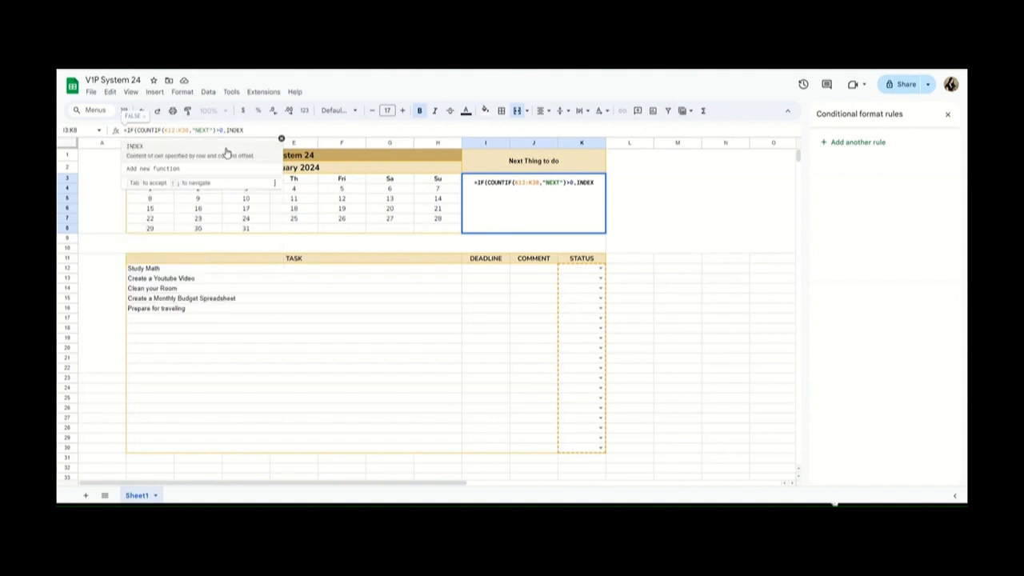
type("(")
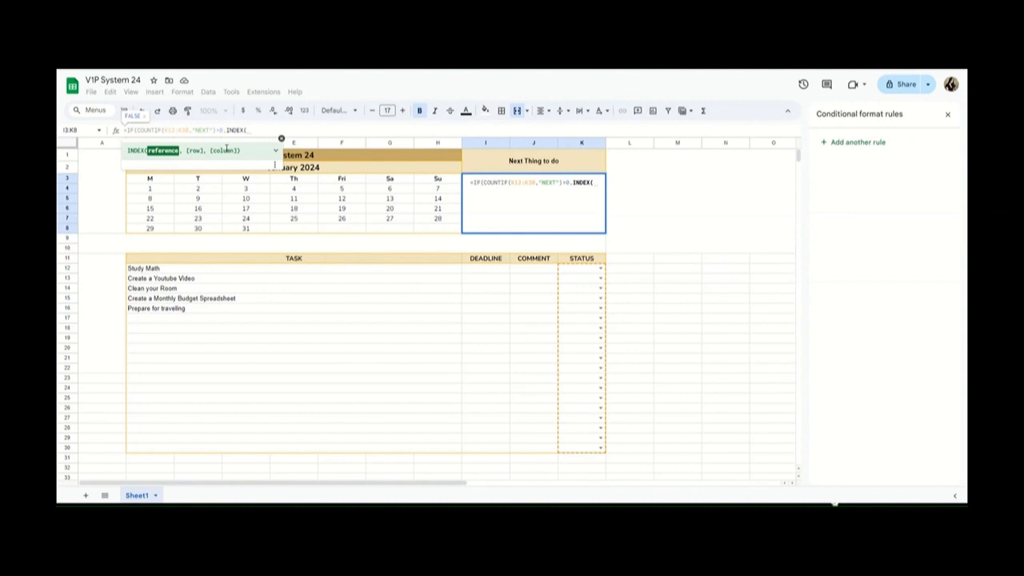
type("B12")
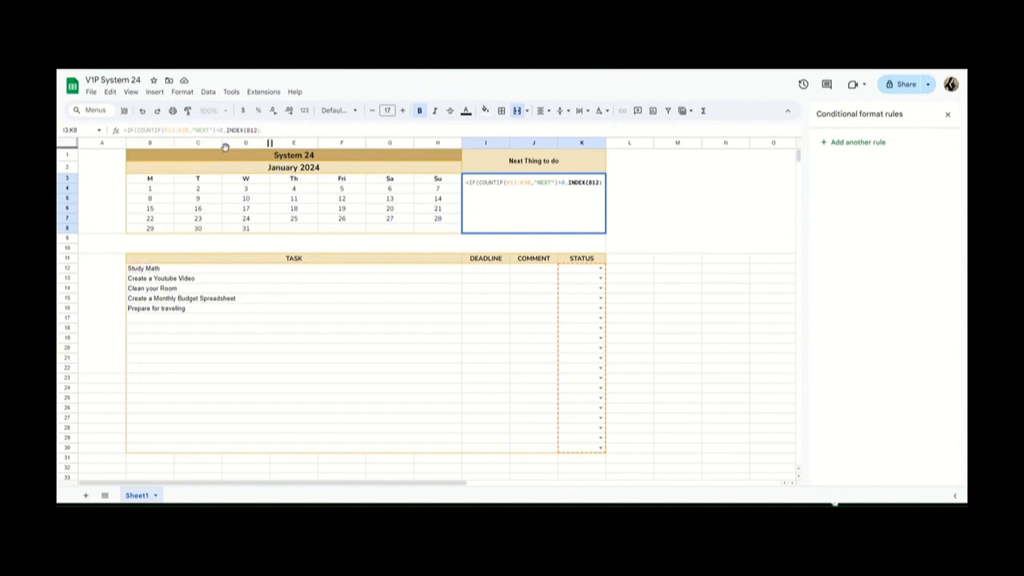
type(":B30")
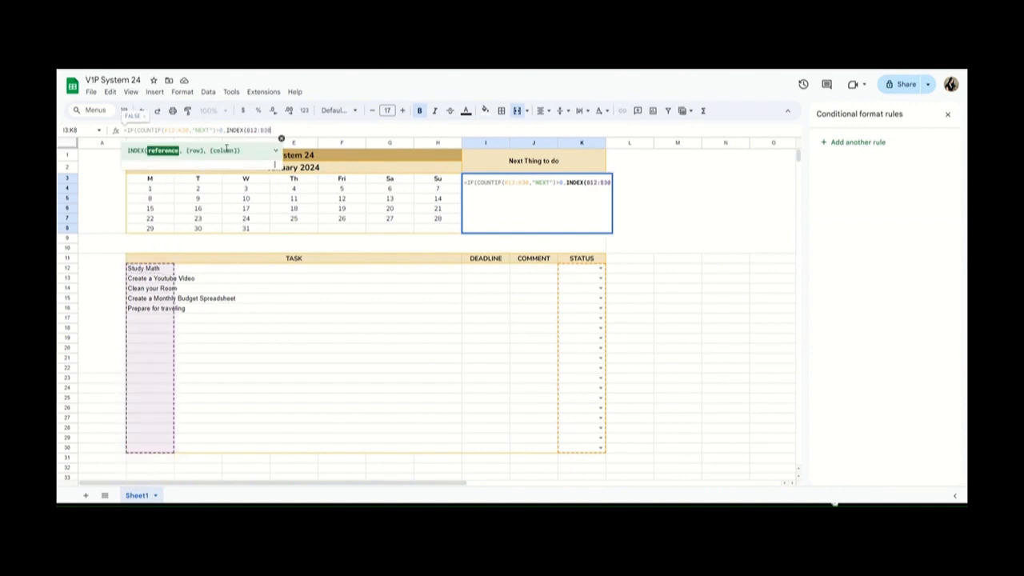
- Complete the INDEX with MATCH("NEXT",K12:K30,0), set "" as the value if false and enter the formula
type(",MATC")
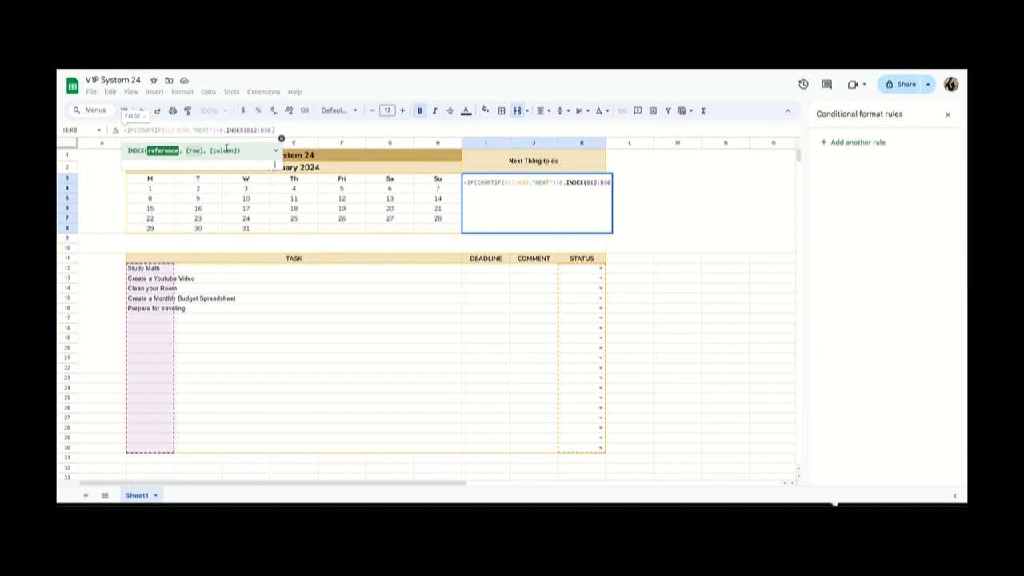
type("H(")
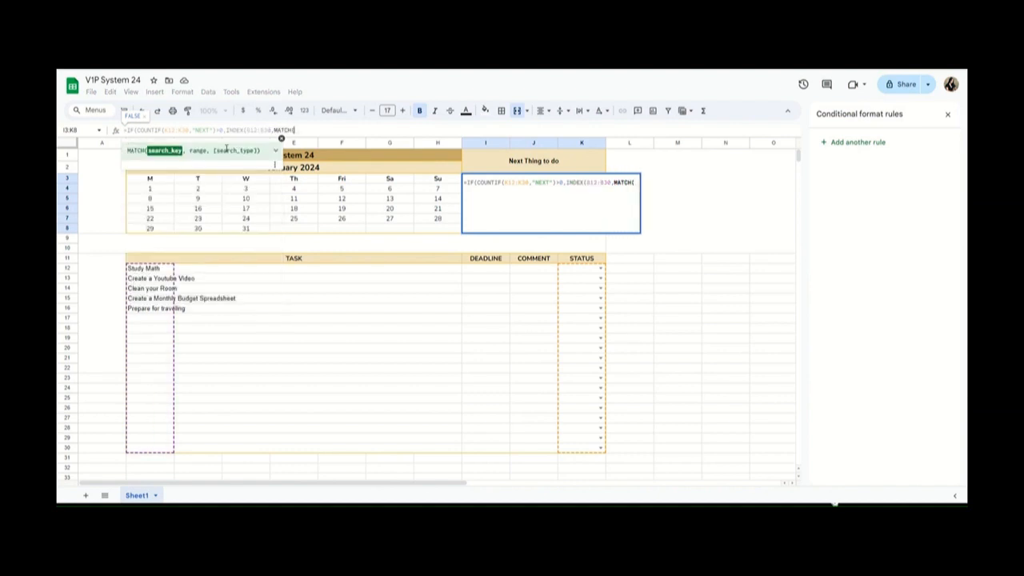
type("\"NEXT")
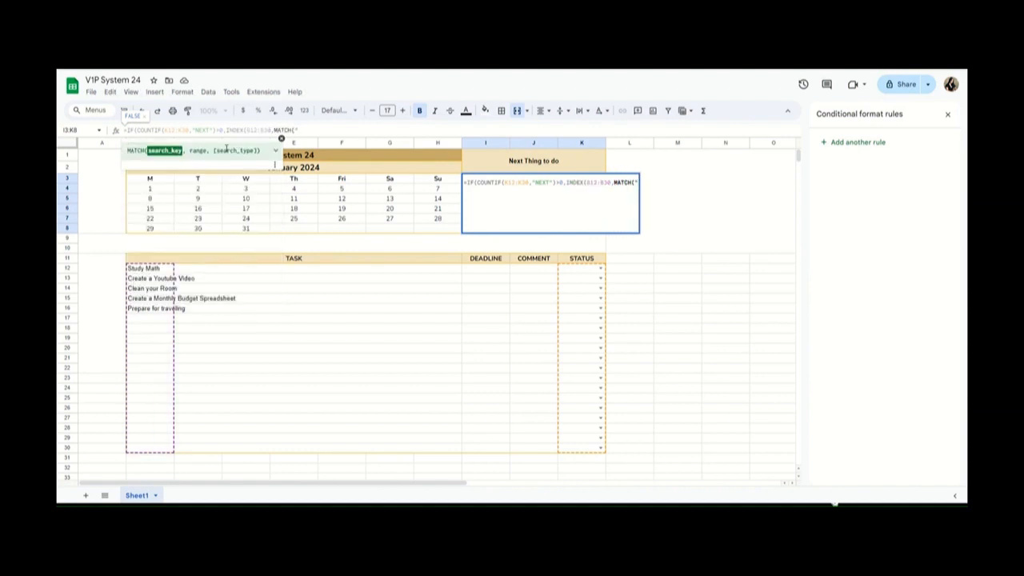
type("\"")
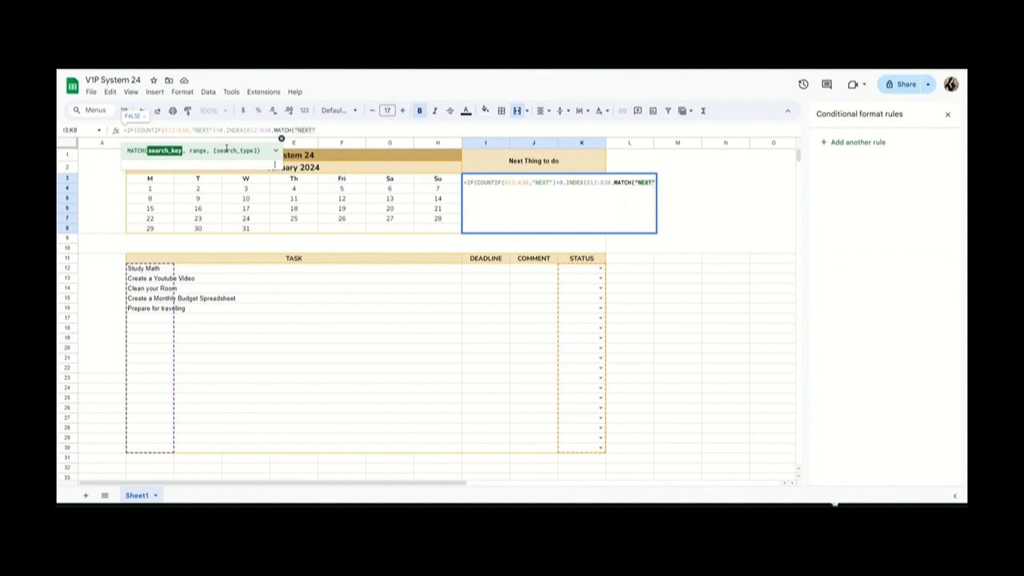
type(",")
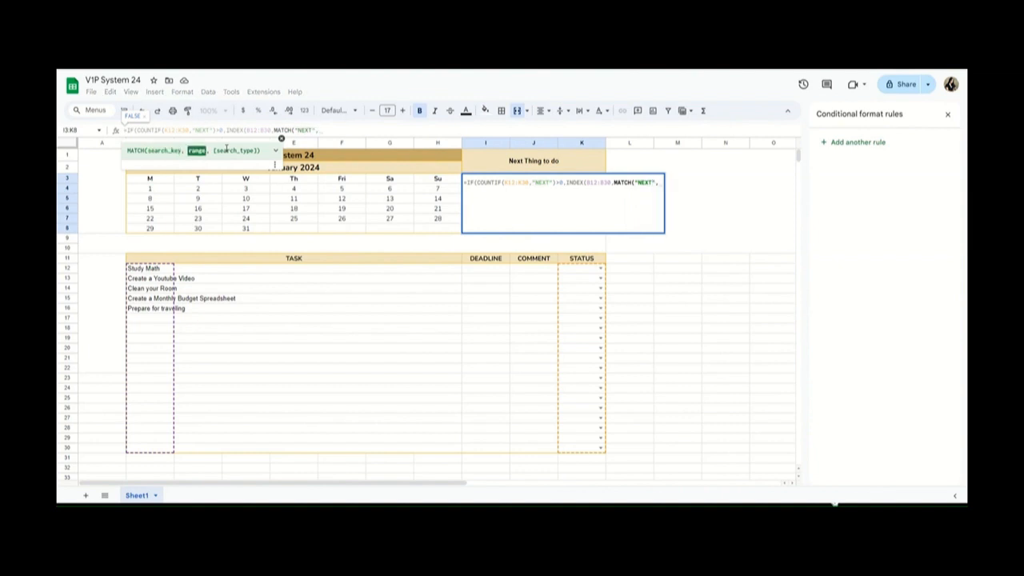
type("K12")
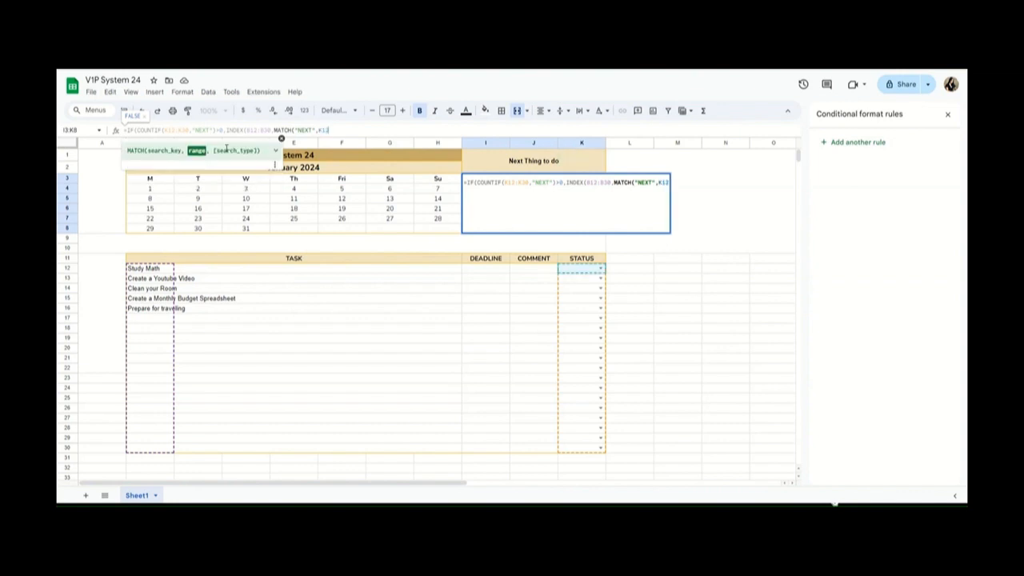
type(":K30")
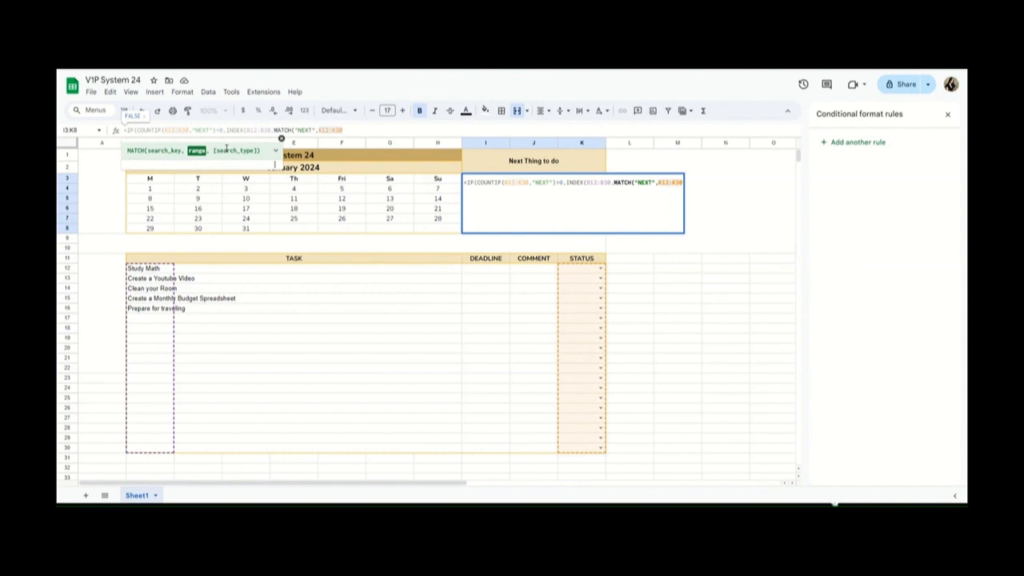
type(",0))")
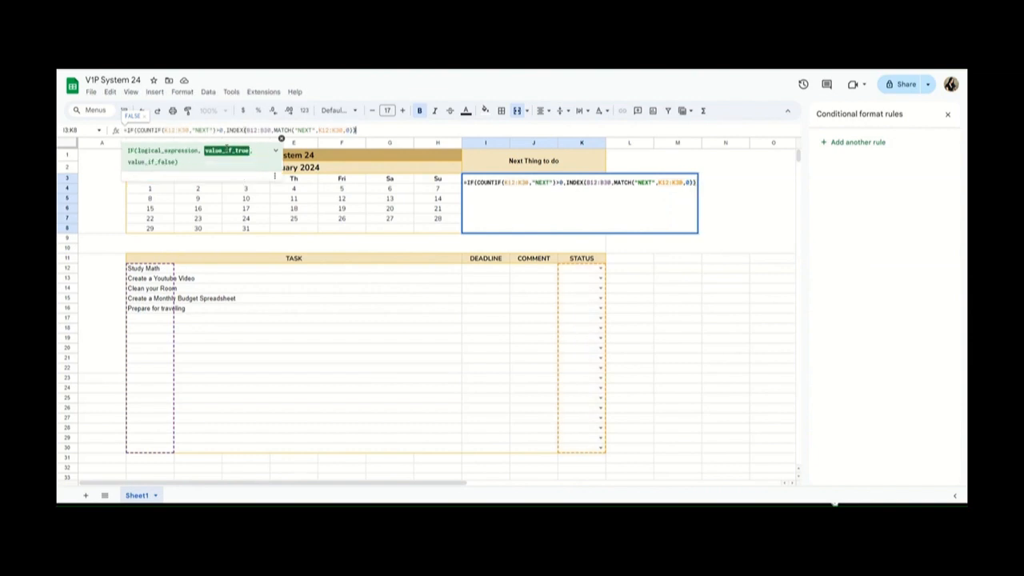
type(",\"\"")
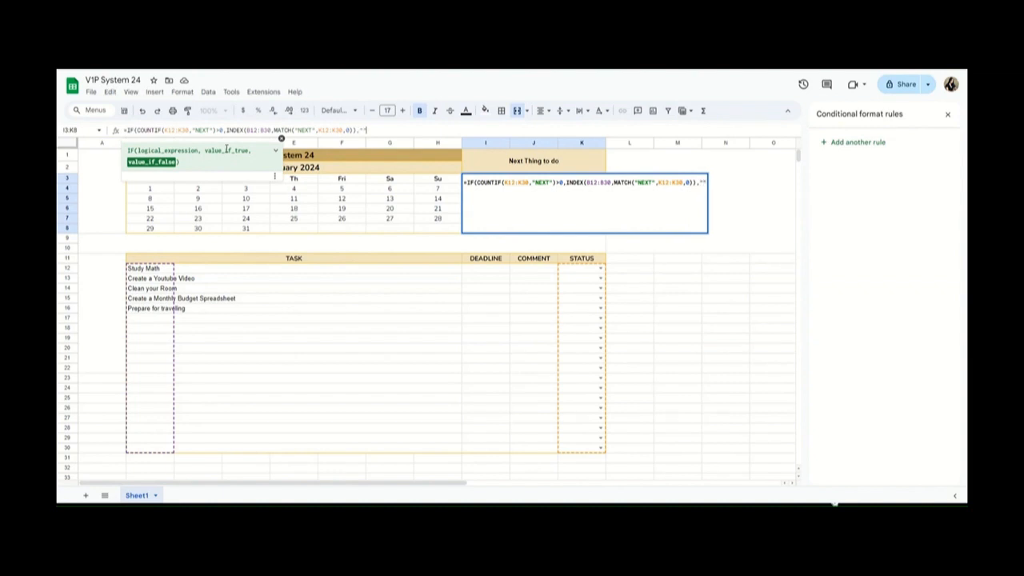
type(")")
key("Return")
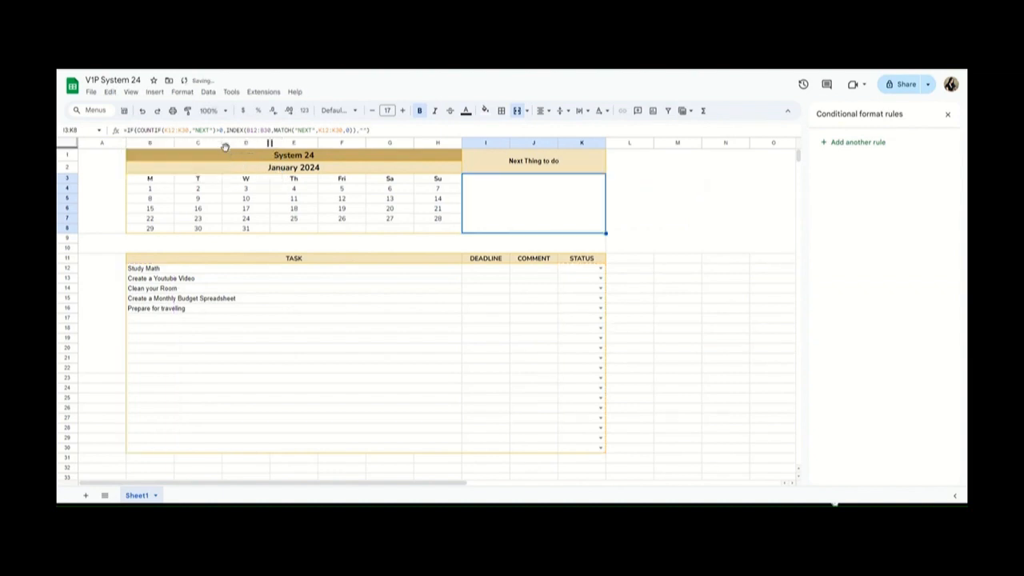
- Set the status of the Study Math task to Done
left_click(602, 273)
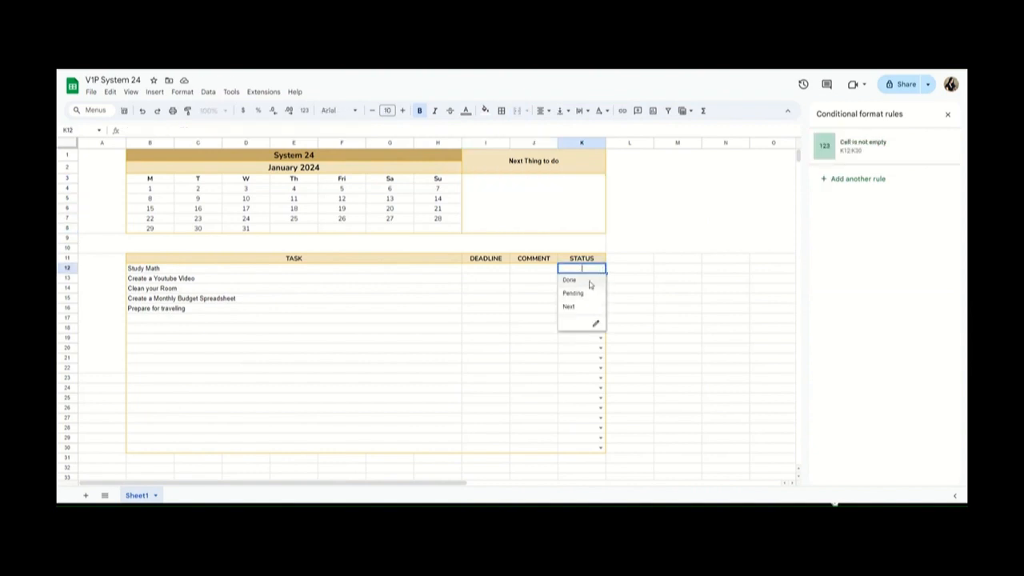
left_click(592, 284)
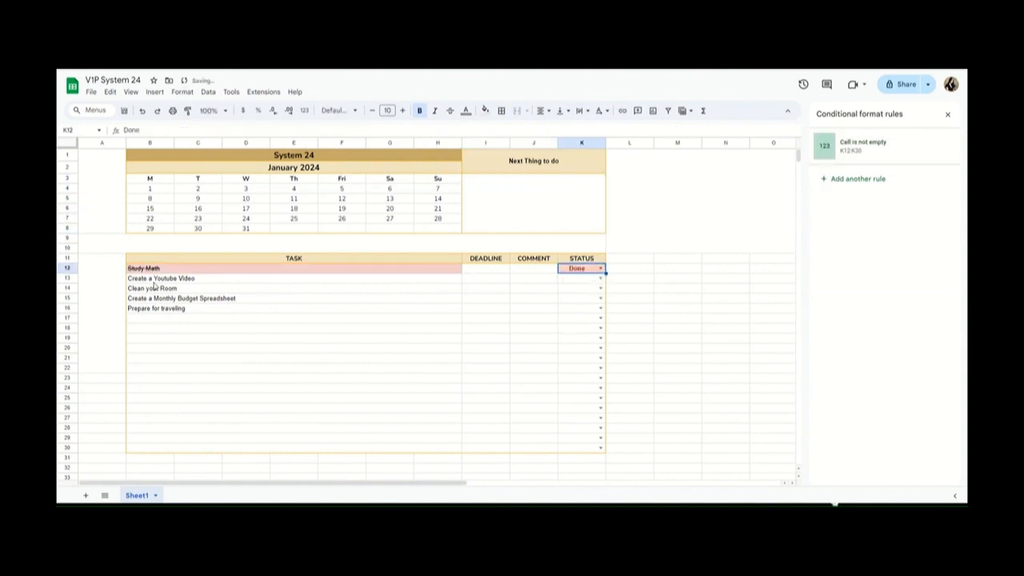
left_click(504, 269)
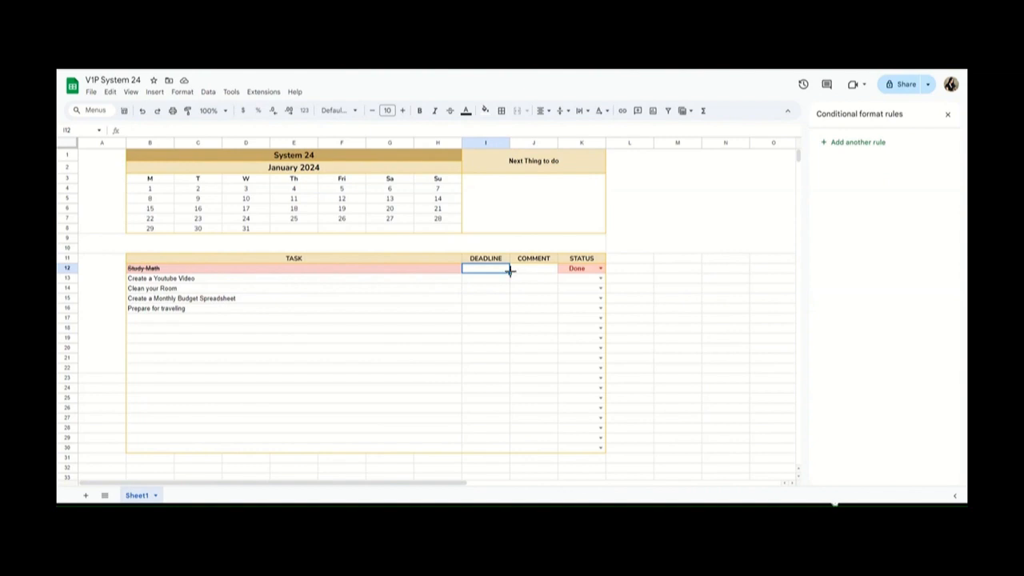
- Select the task range B12:H30 and extend its NEXT conditional formatting rule to B12:I30
left_click(448, 279)
left_click(449, 272)
left_click(442, 308)
left_click_drag(448, 272, 454, 448)
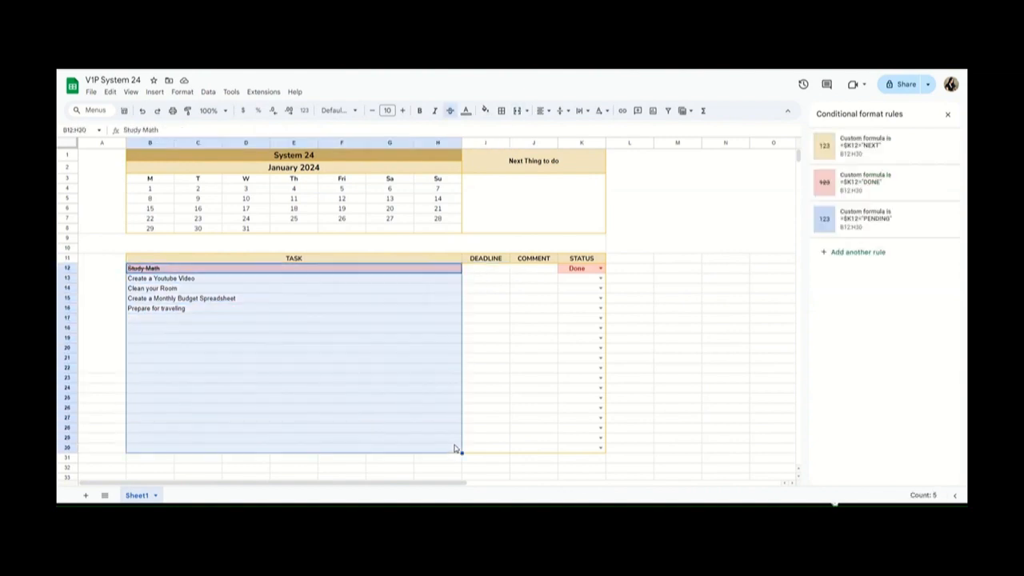
left_click(896, 153)
left_click(879, 185)
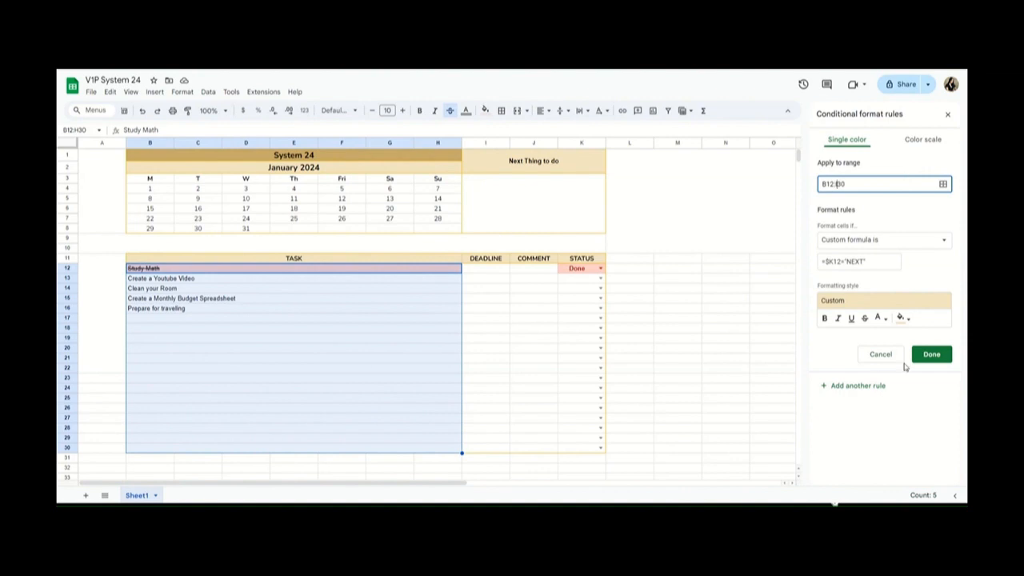
left_click(929, 355)
- Extend the DONE and PENDING conditional formatting rules to the range B12:I30
left_click(863, 189)
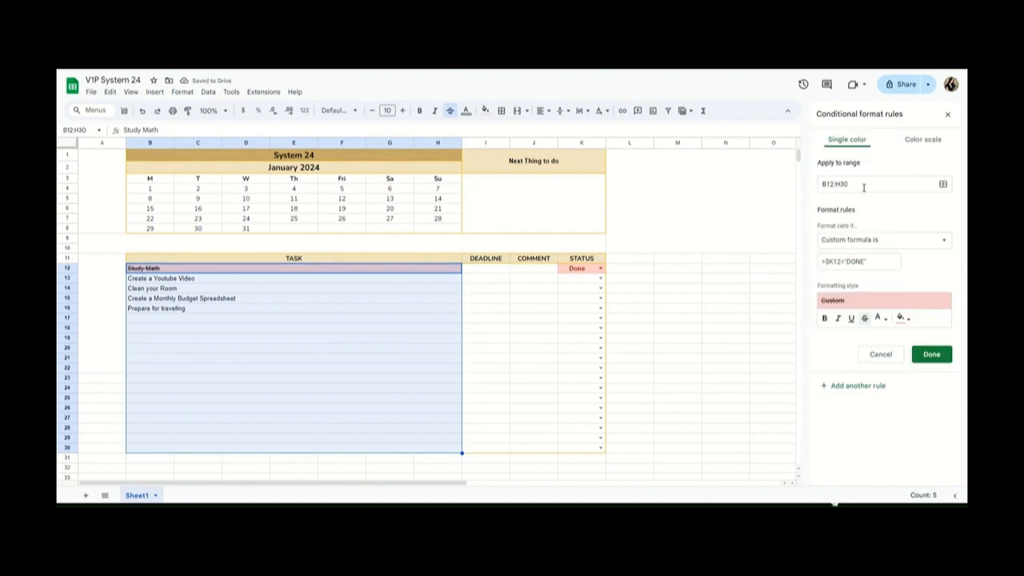
left_click(838, 187)
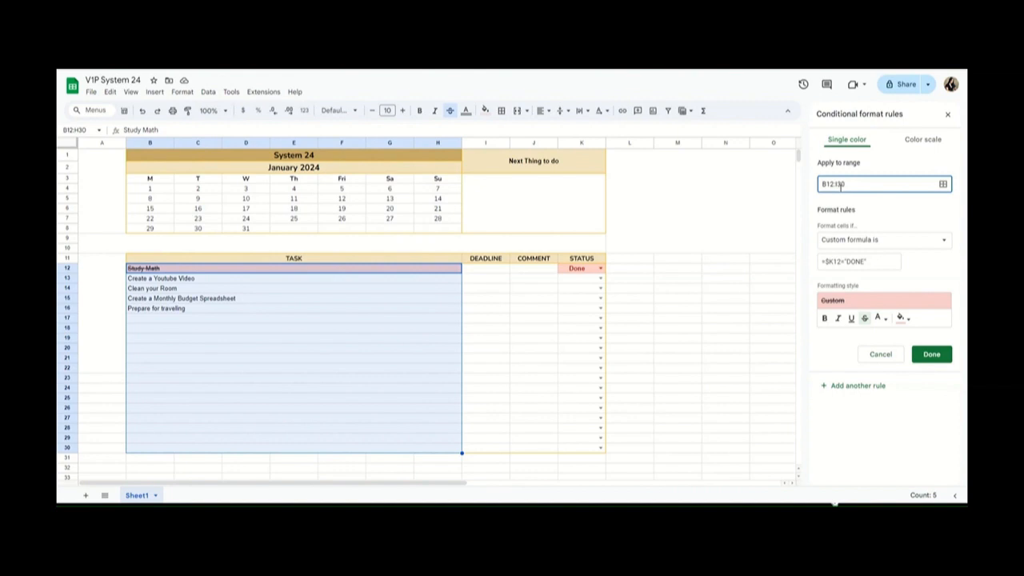
left_click(931, 355)
left_click(875, 232)
left_click(838, 184)
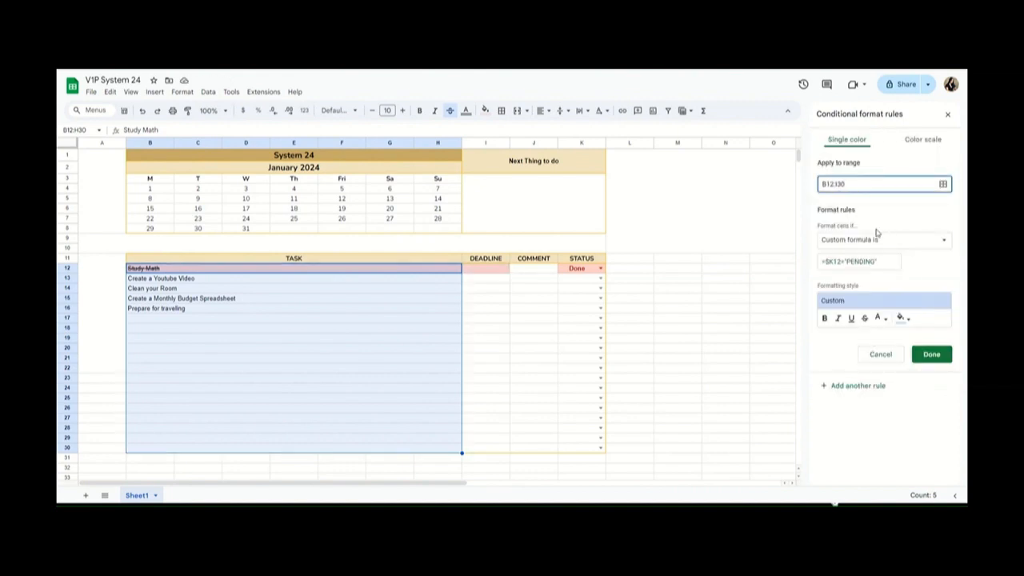
left_click(933, 357)
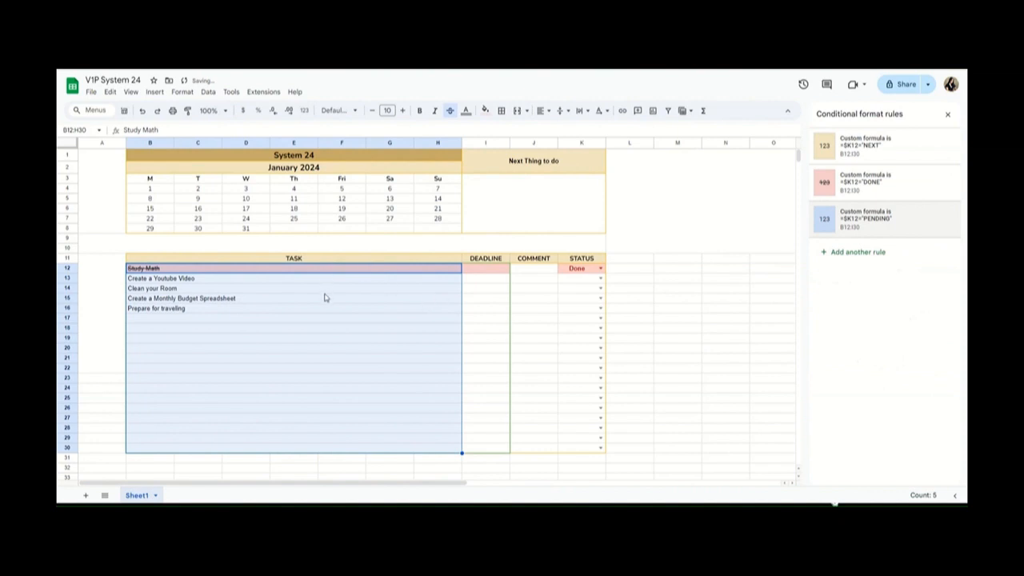
- Enter the deadline 1/24/2024 for the Study Math task
left_click(302, 304)
left_click_drag(270, 281, 488, 274)
left_click(231, 269)
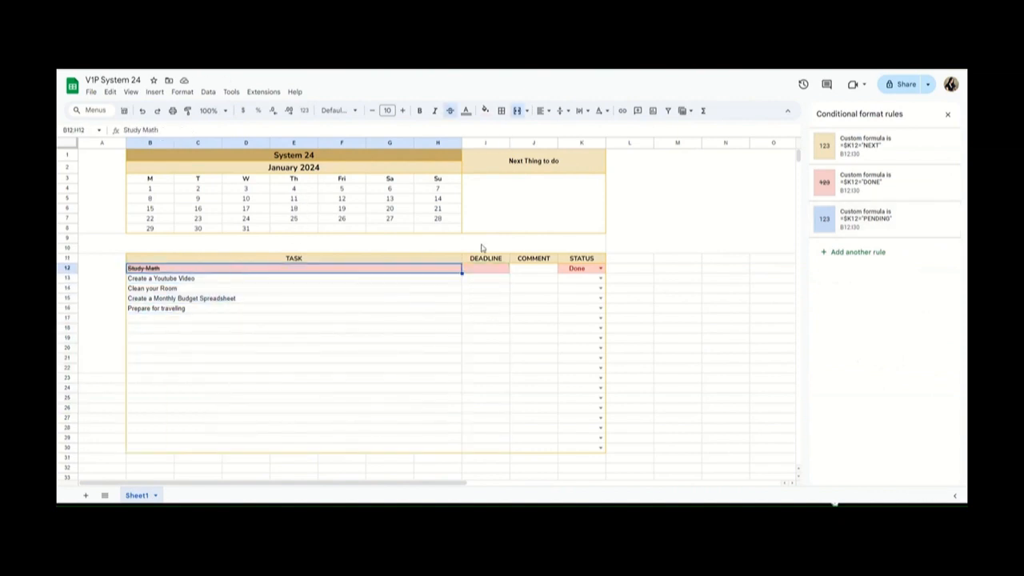
double_click(499, 271)
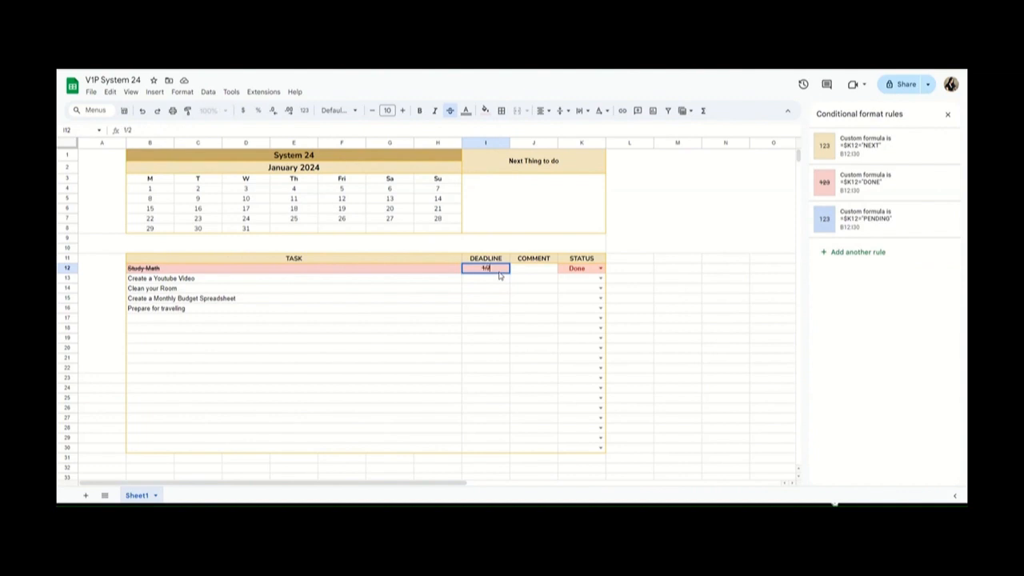
type("1/24/2024")
key("Return")
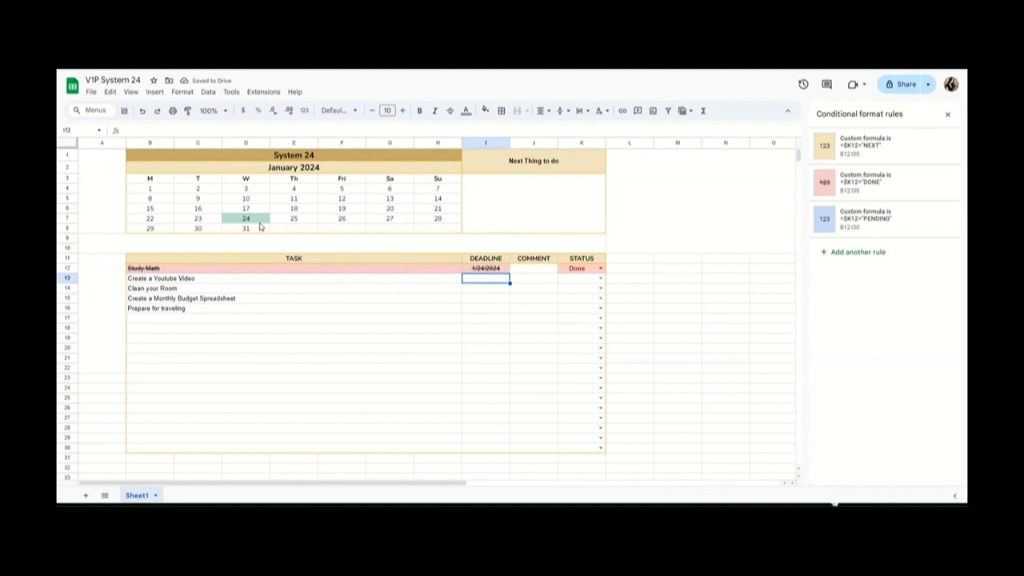
- Change the fill of the COUNTIF conditional formatting rule on the calendar range B4:H8 to the custom light beige
left_click(259, 222)
left_click_drag(164, 191, 439, 232)
left_click(184, 93)
left_click(232, 253)
left_click(872, 146)
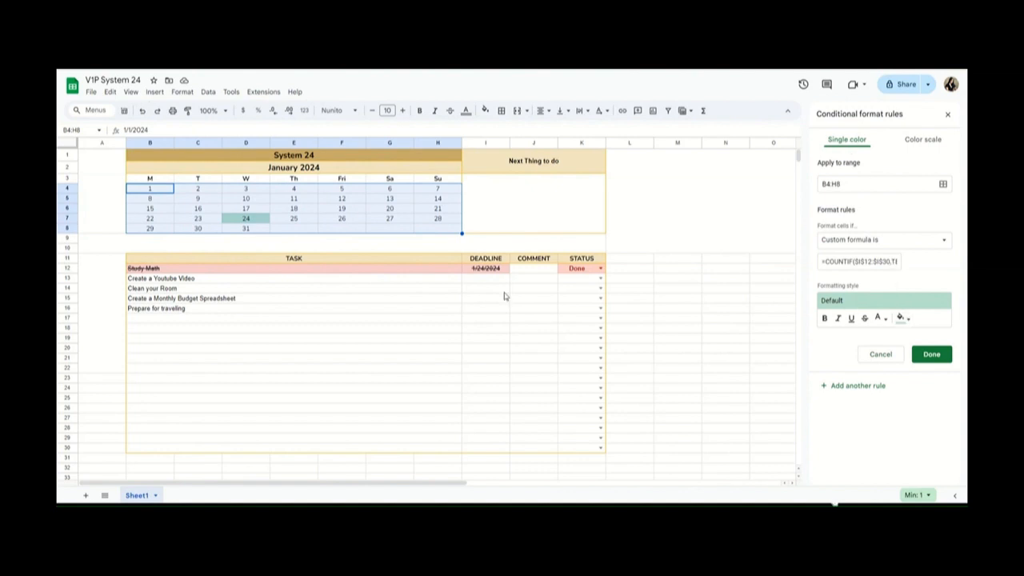
left_click(901, 318)
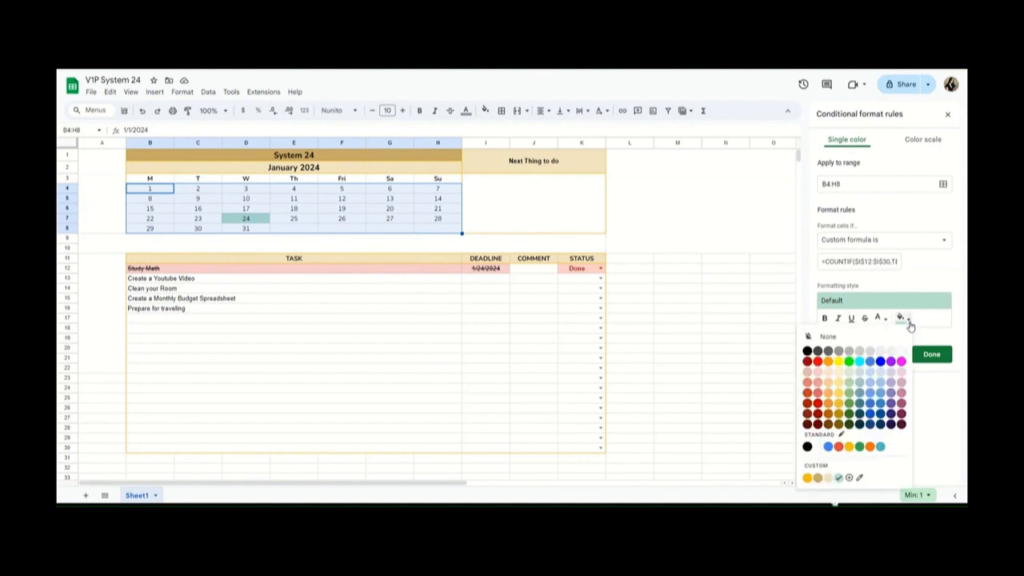
left_click(828, 479)
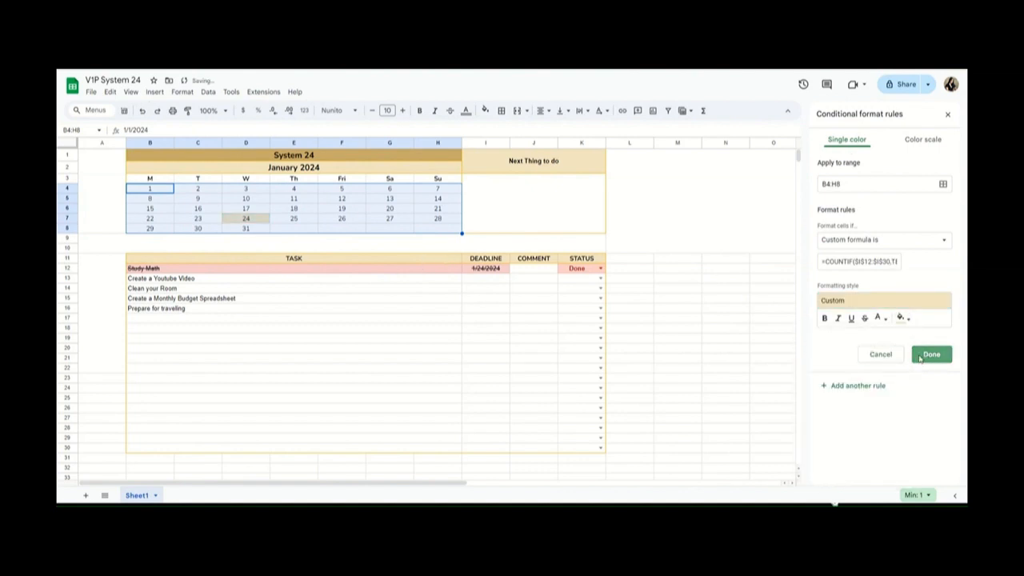
left_click(931, 354)
- Enter the deadline 1/23/2024 for the Create a Youtube Video task and set its status to Pending
left_click(480, 278)
type("1/23/")
key("Return")
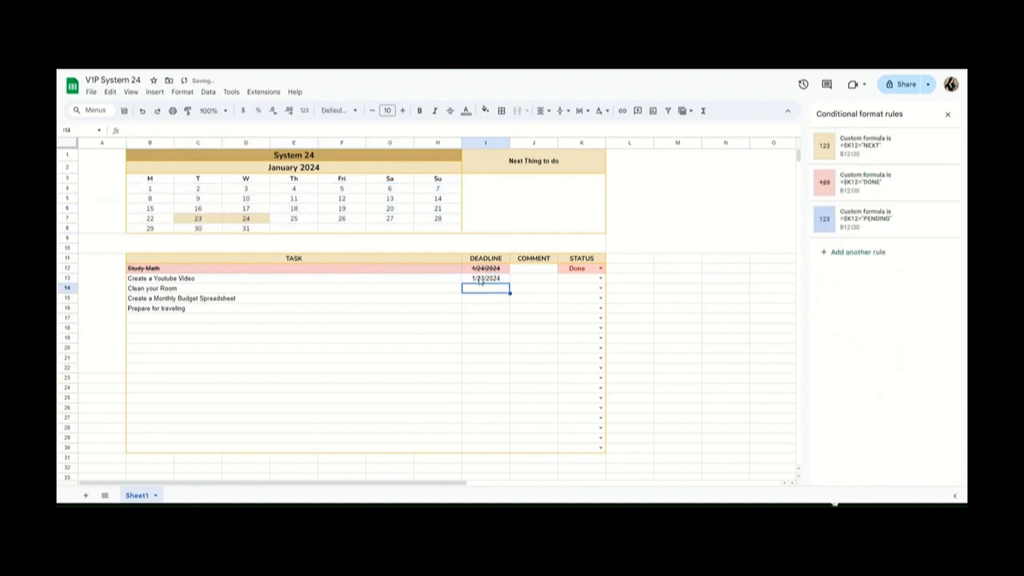
left_click(594, 277)
left_click(584, 304)
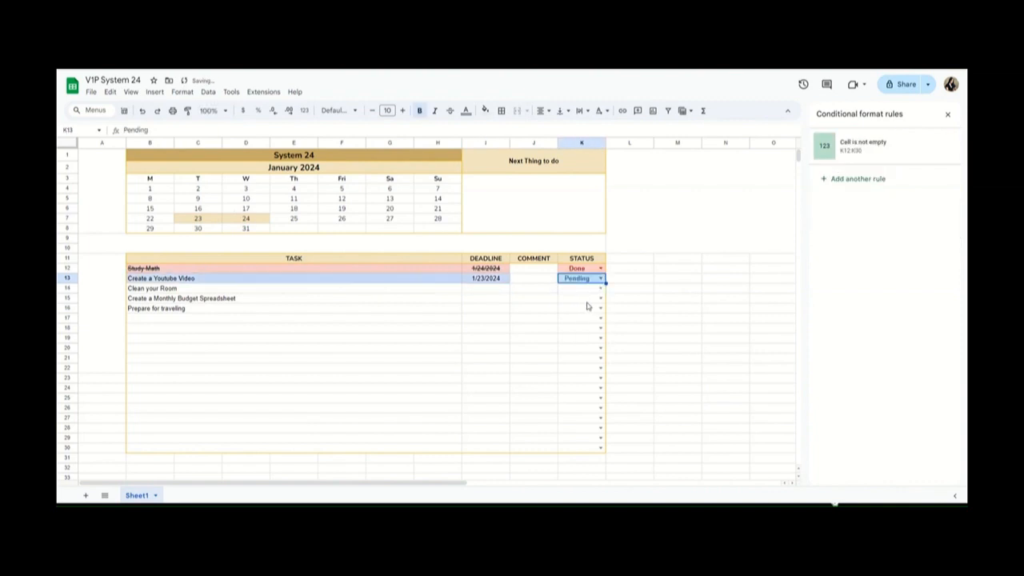
- Set the status of the Clean your Room task to Next
left_click(545, 271)
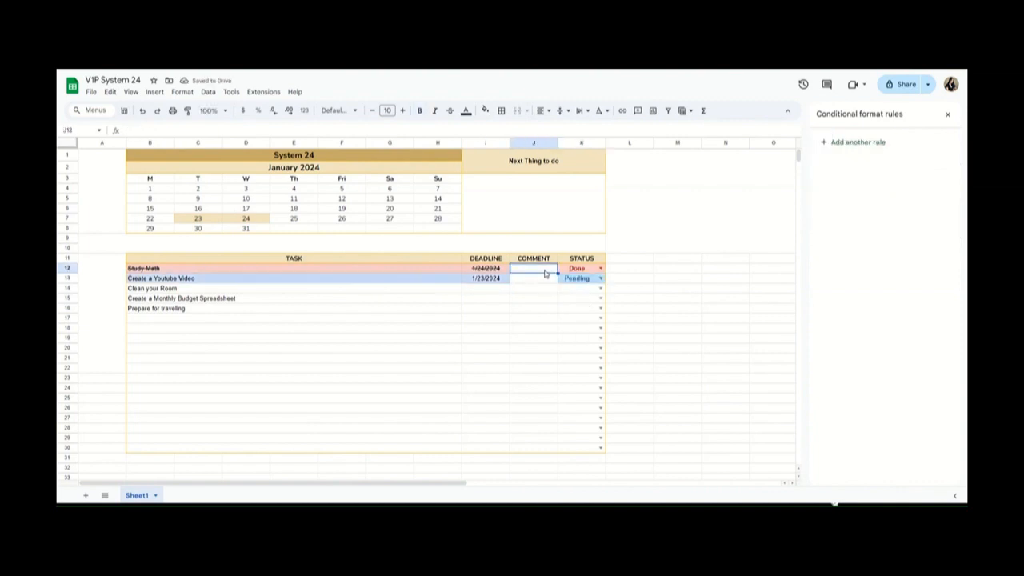
left_click(600, 288)
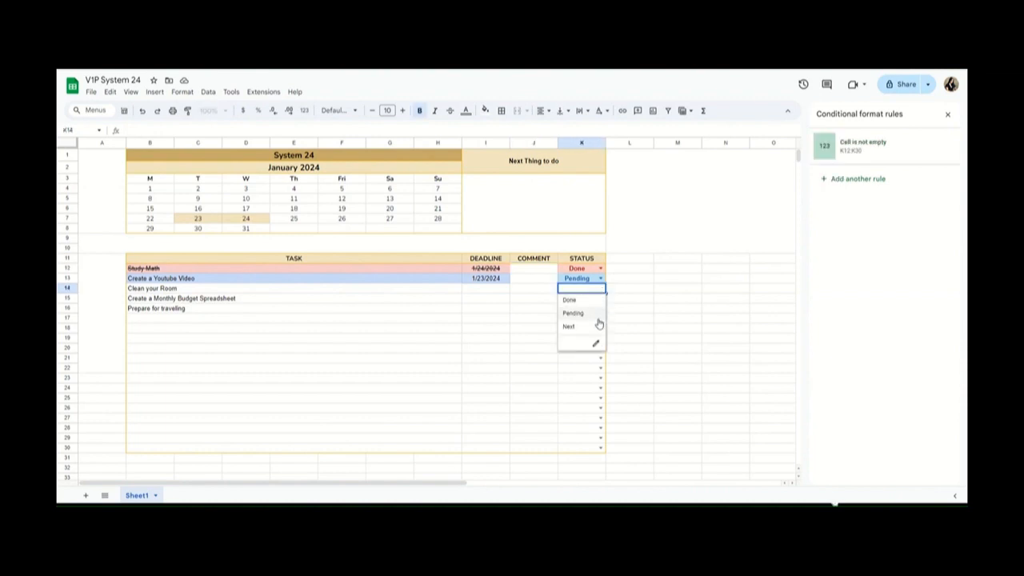
left_click(596, 326)
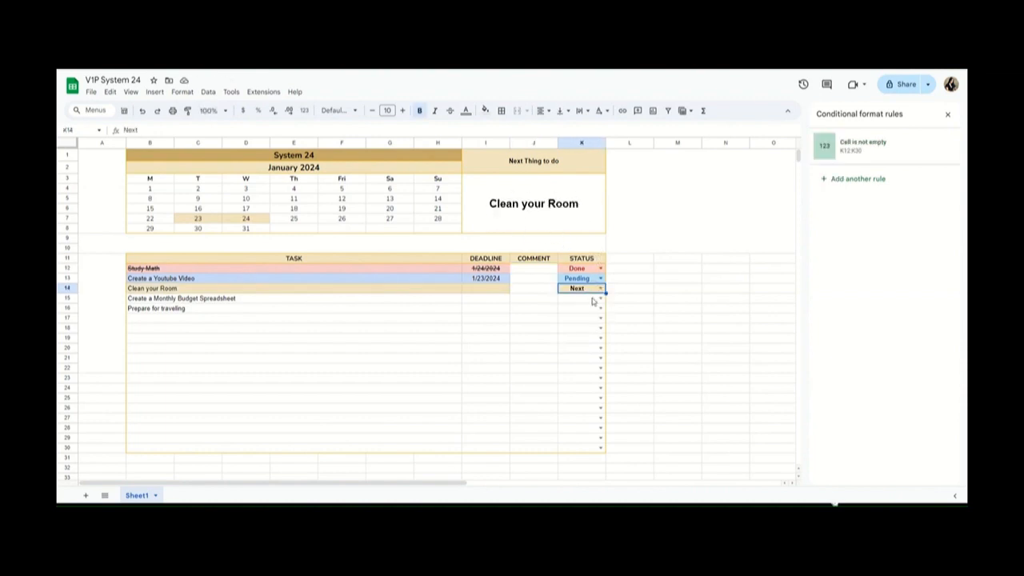
- Insert a pie chart from the status range K12:K30 with its labels aggregated
left_click_drag(592, 272, 590, 451)
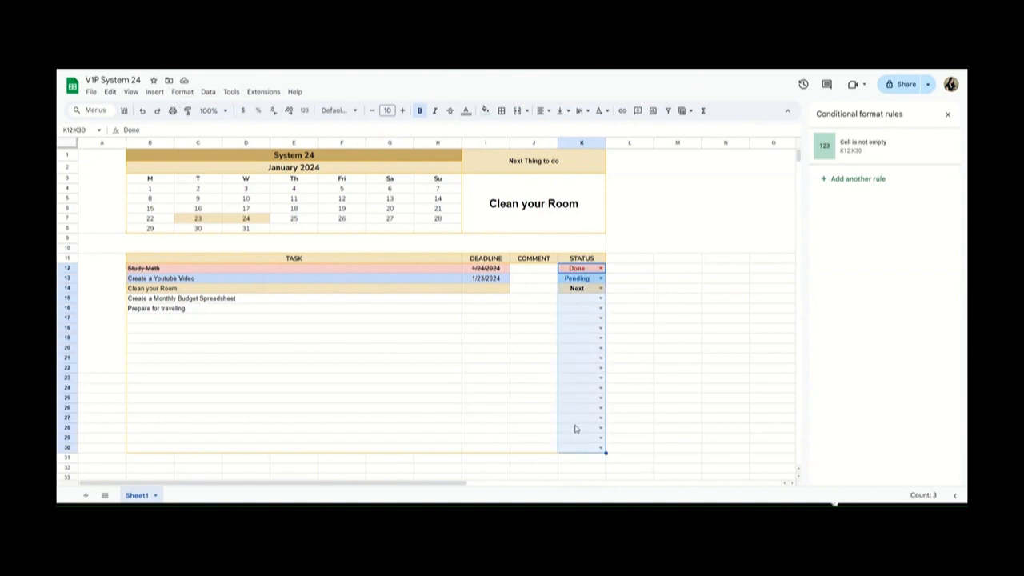
left_click(154, 91)
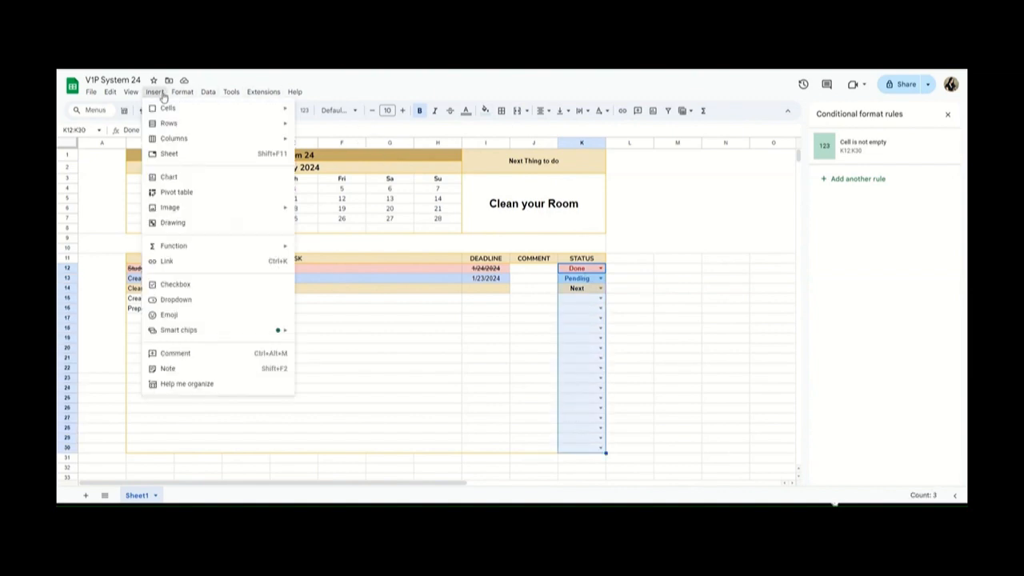
left_click(186, 178)
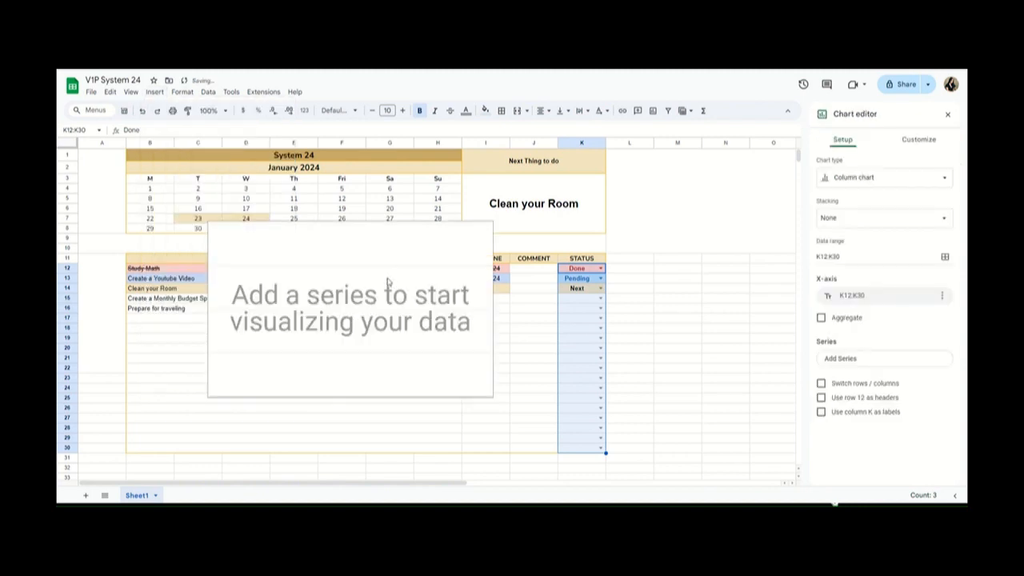
left_click(434, 320)
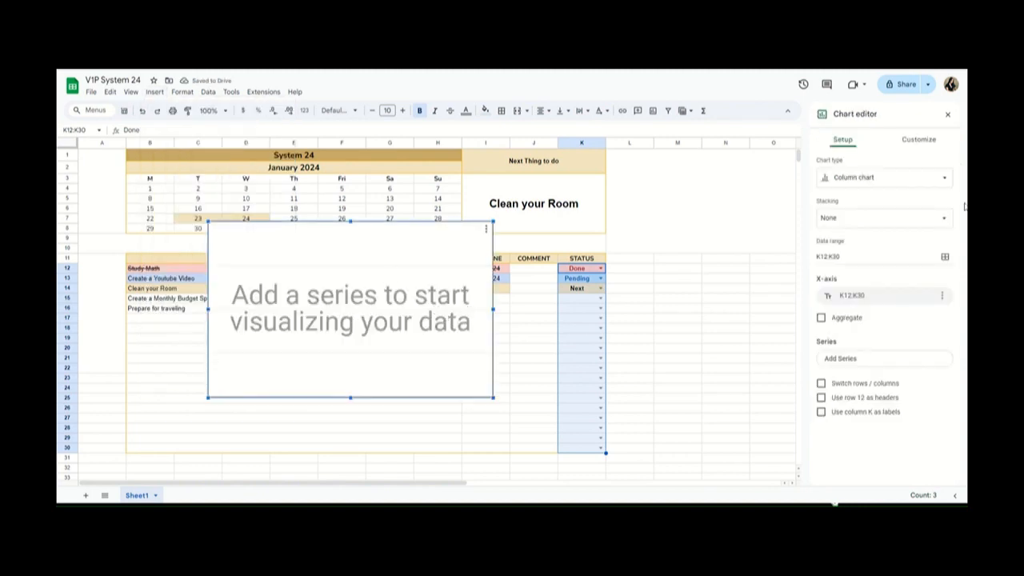
left_click(909, 182)
left_click(842, 424)
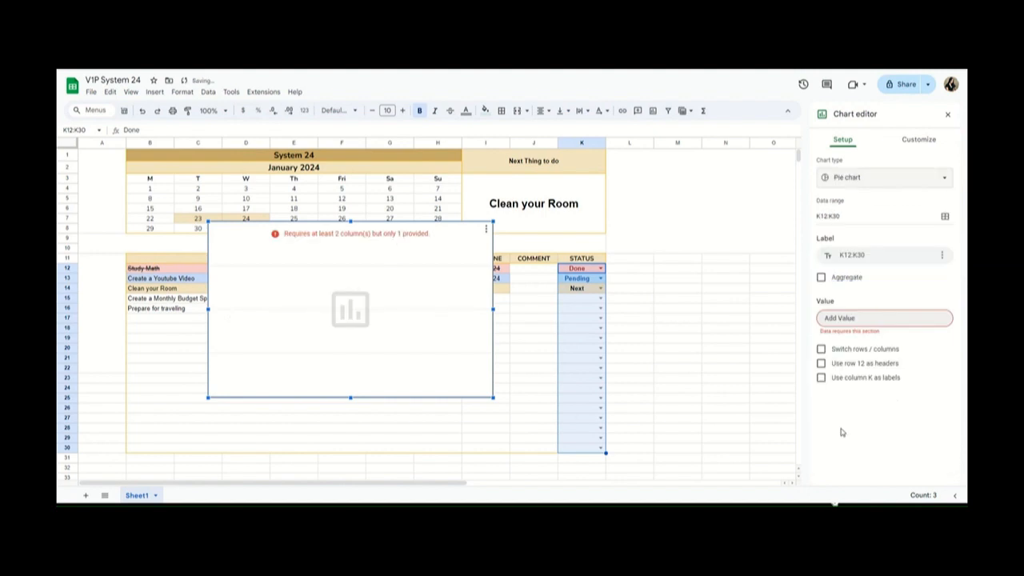
left_click(821, 278)
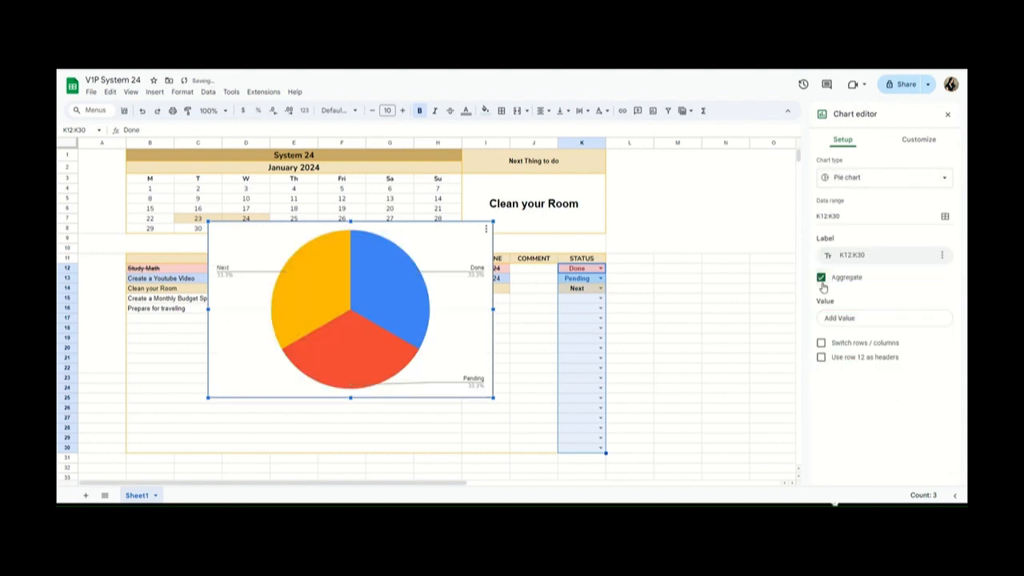
- Change the status chart to a doughnut chart and set its donut hole to 25%
left_click(935, 183)
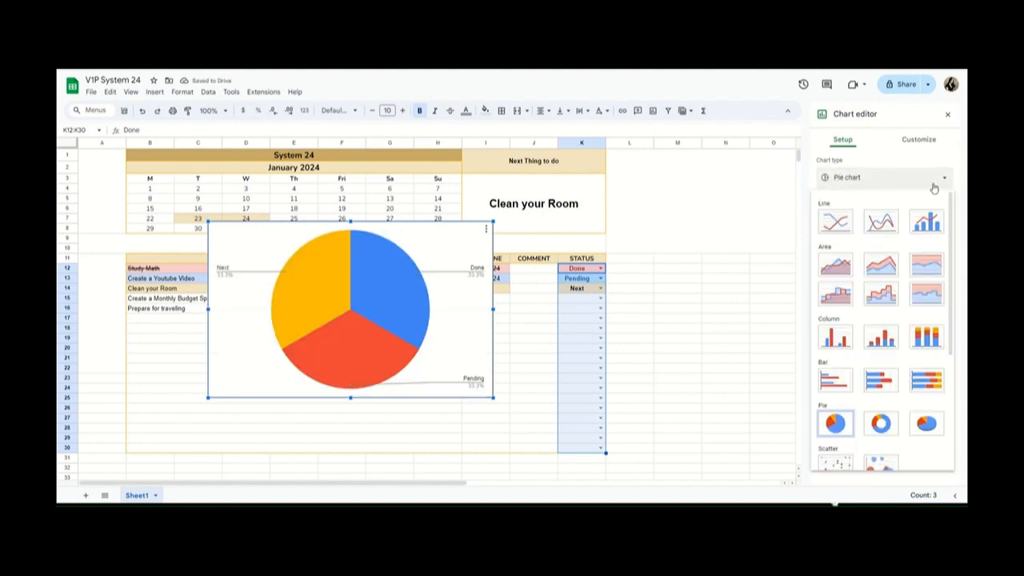
left_click(880, 424)
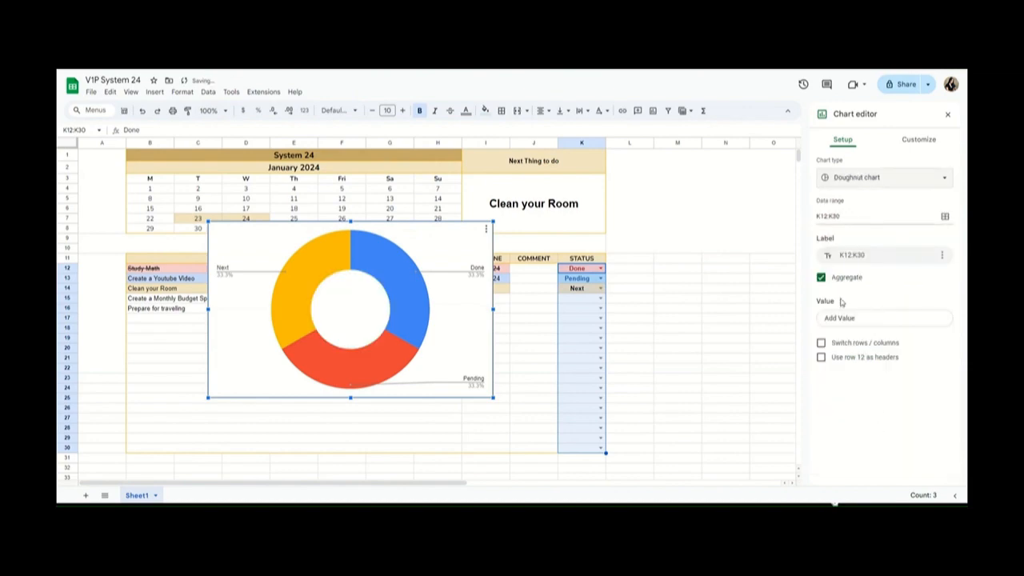
left_click(912, 141)
left_click(874, 162)
left_click(861, 164)
left_click(836, 196)
left_click(848, 230)
left_click(847, 267)
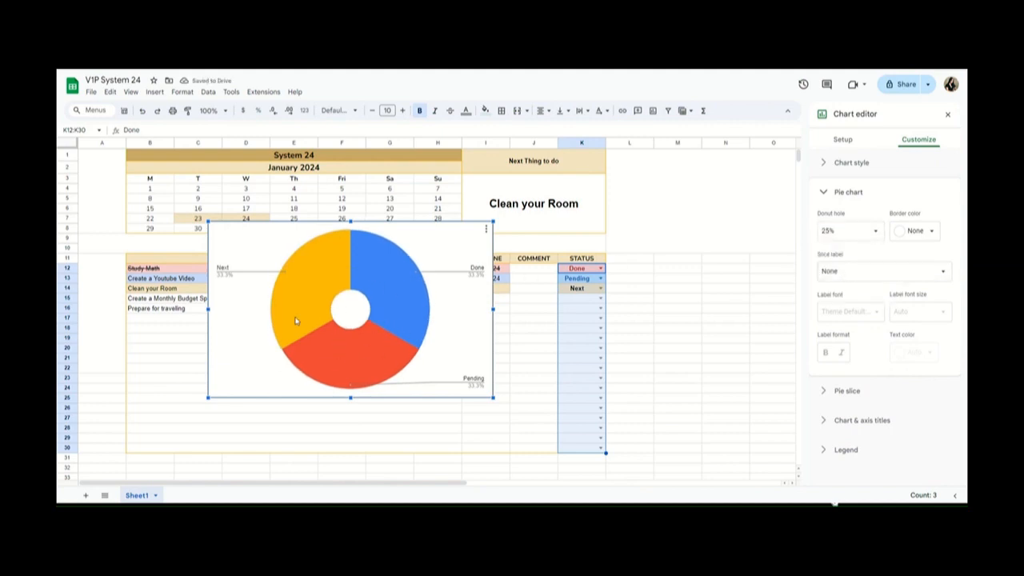
- Recolour the doughnut slices with light beige for Next, light blue for Done and light red for Pending
left_click(315, 281)
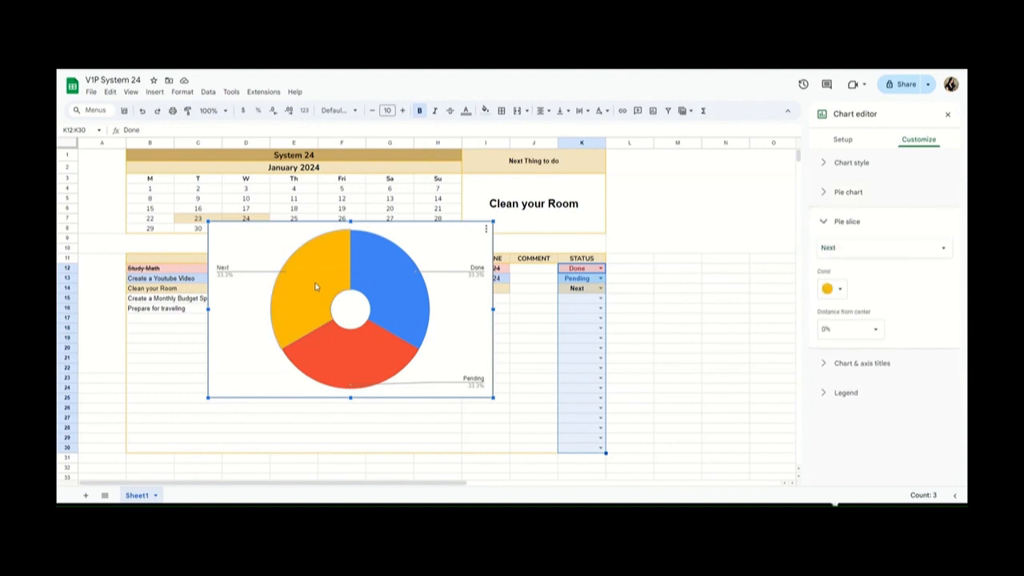
left_click(837, 289)
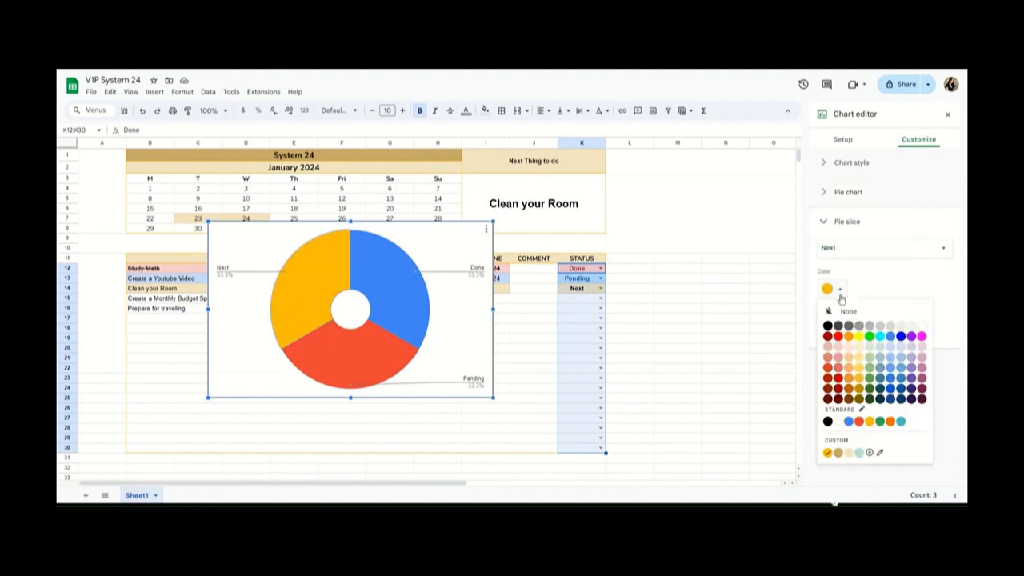
left_click(848, 452)
left_click(416, 302)
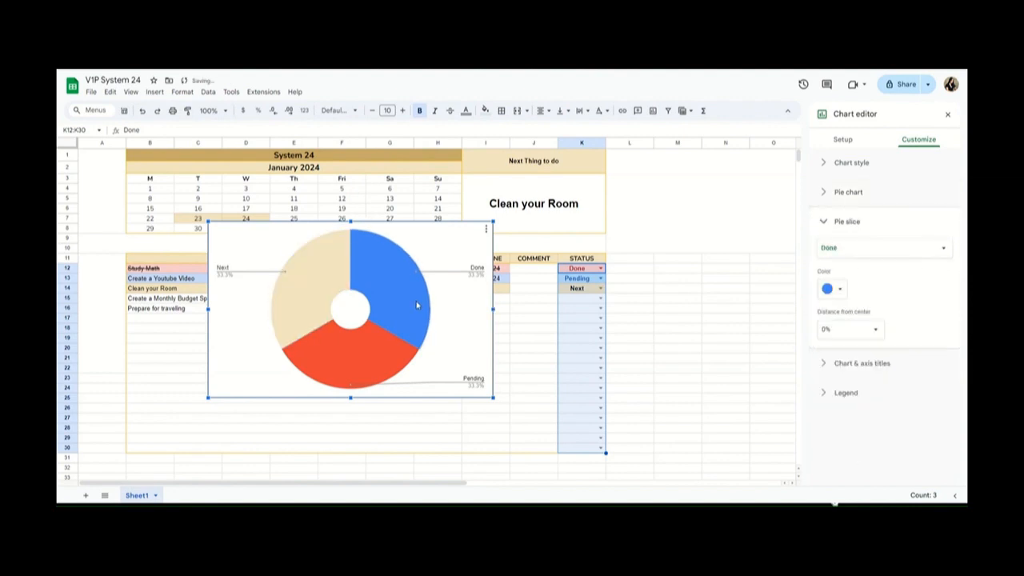
left_click(832, 290)
left_click(892, 354)
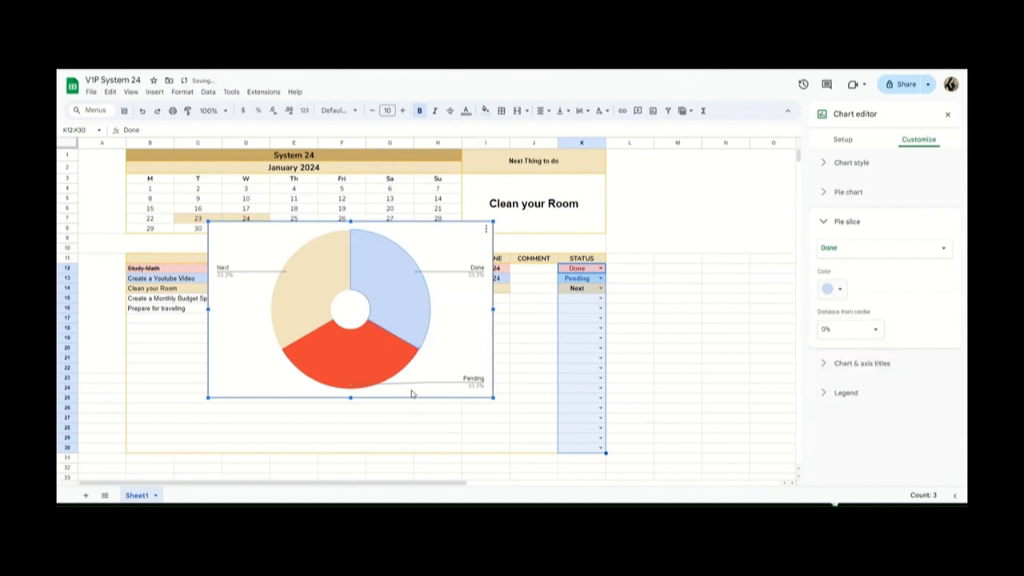
left_click(388, 364)
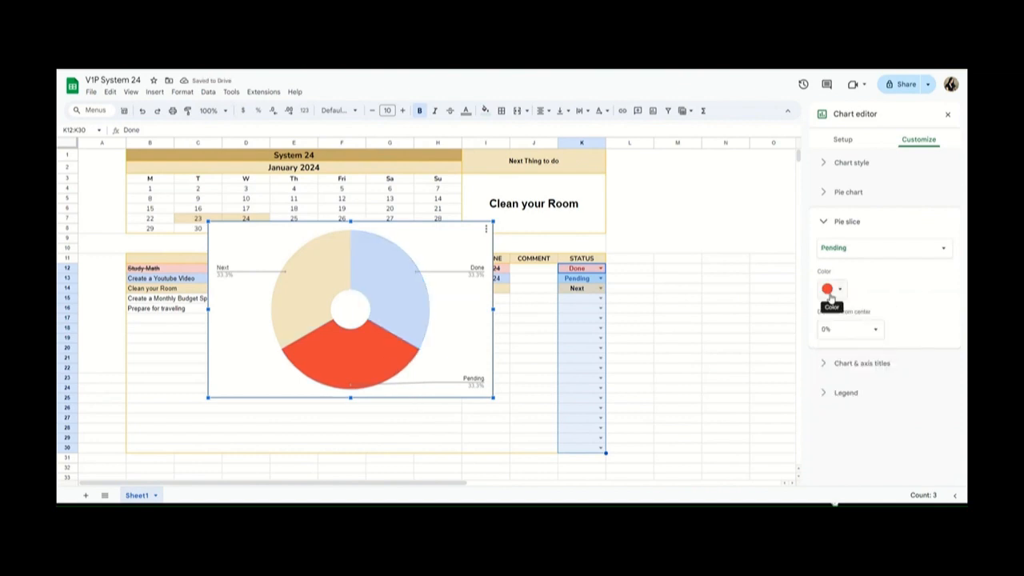
left_click(830, 290)
left_click(836, 353)
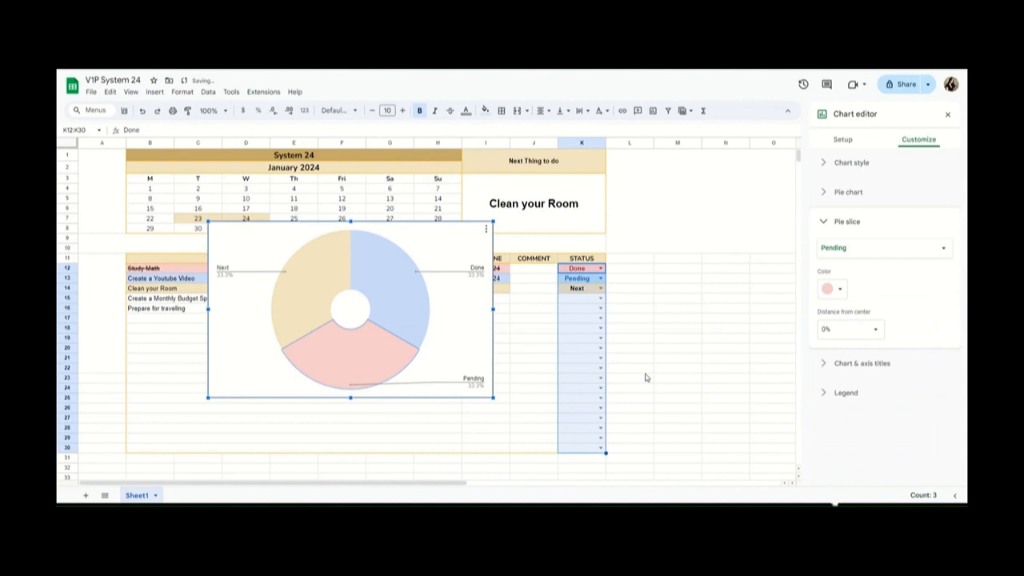
- Set the doughnut chart's legend position to None
left_click(478, 269)
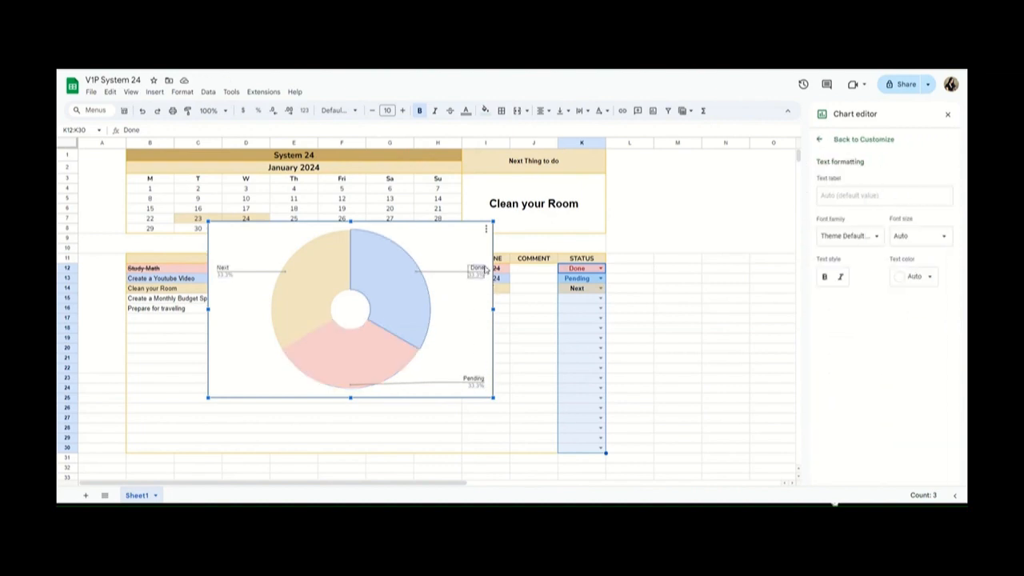
left_click(820, 139)
left_click(937, 321)
left_click(871, 210)
left_click(433, 339)
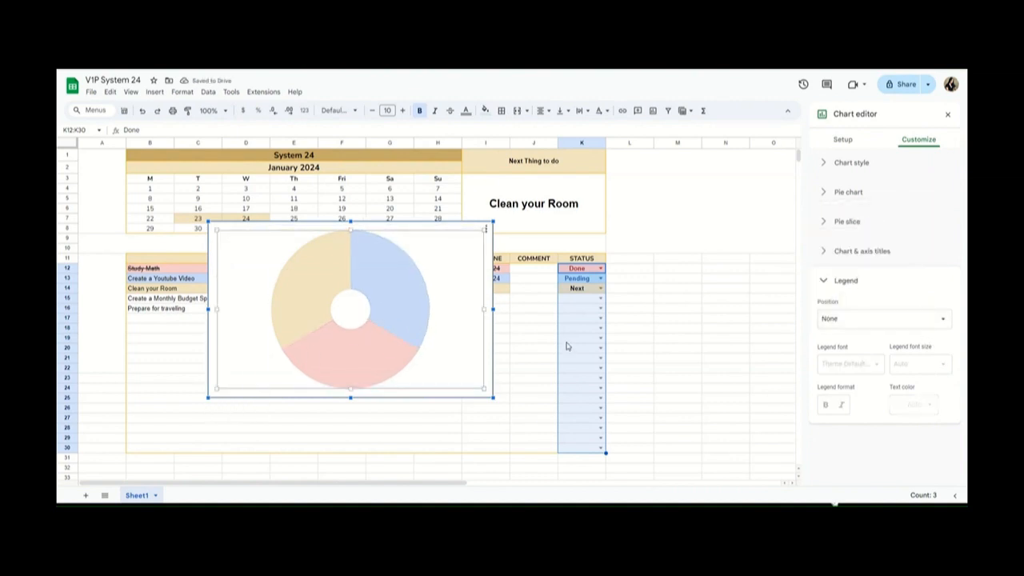
key("Delete")
left_click(142, 110)
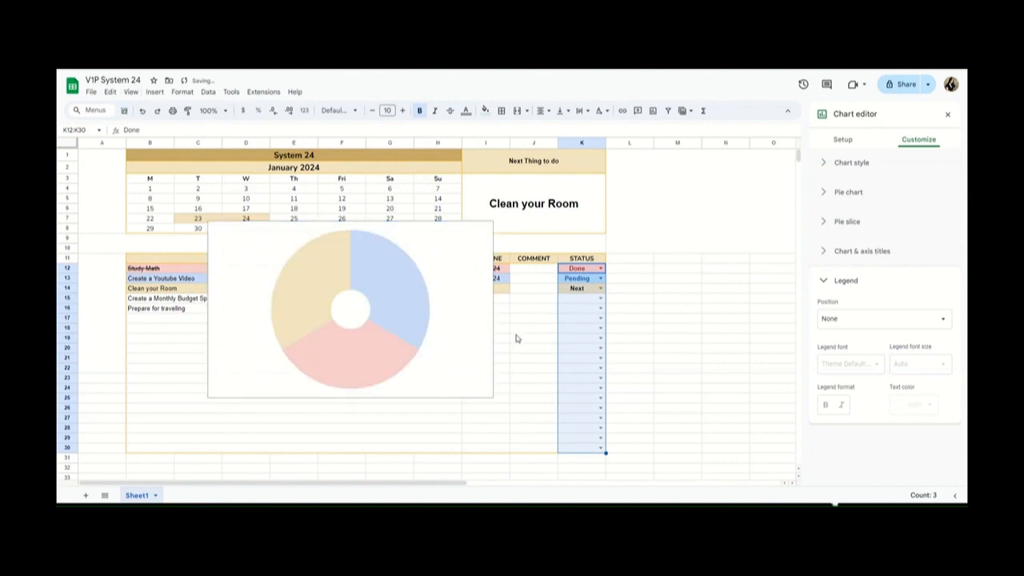
- Move the chart beside the Next Thing to do box and shrink it to fit columns L to O
left_click_drag(490, 324, 814, 254)
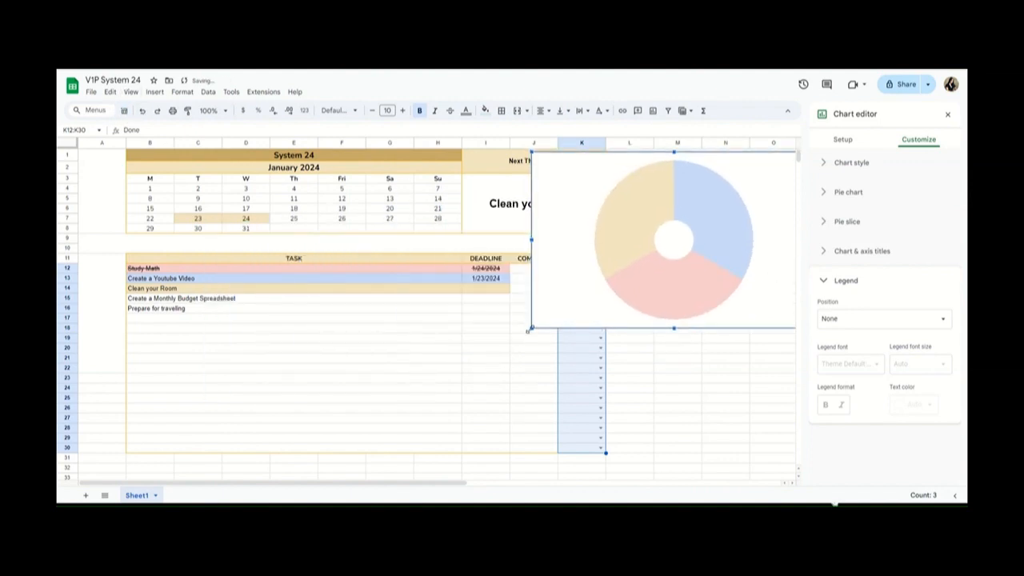
left_click_drag(528, 330, 628, 269)
left_click_drag(741, 247, 718, 245)
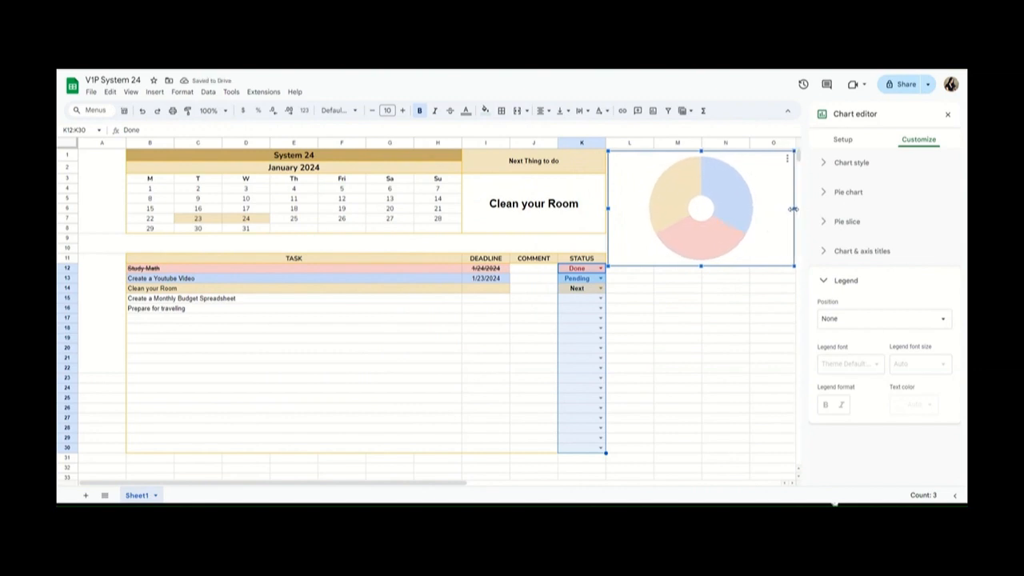
left_click(741, 324)
- Set the status of the Create a Monthly Budget Spreadsheet and Prepare for traveling tasks to Pending
left_click(600, 298)
left_click(586, 325)
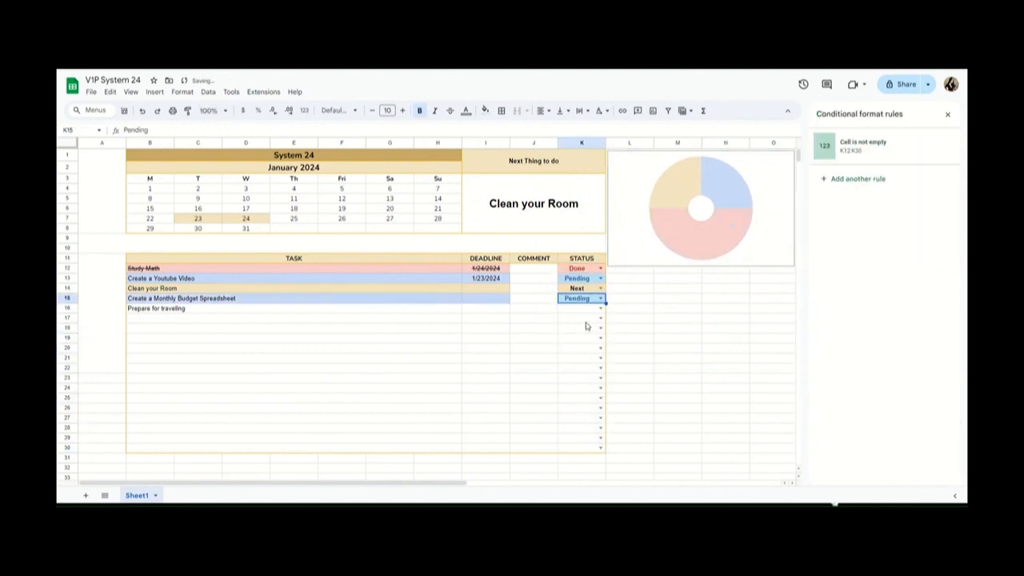
left_click(600, 308)
left_click(588, 338)
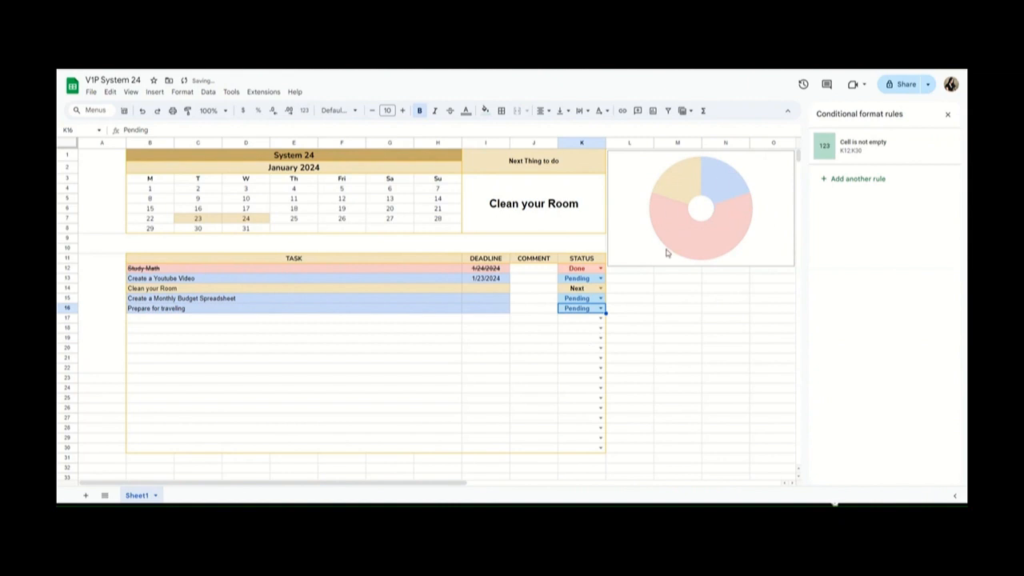